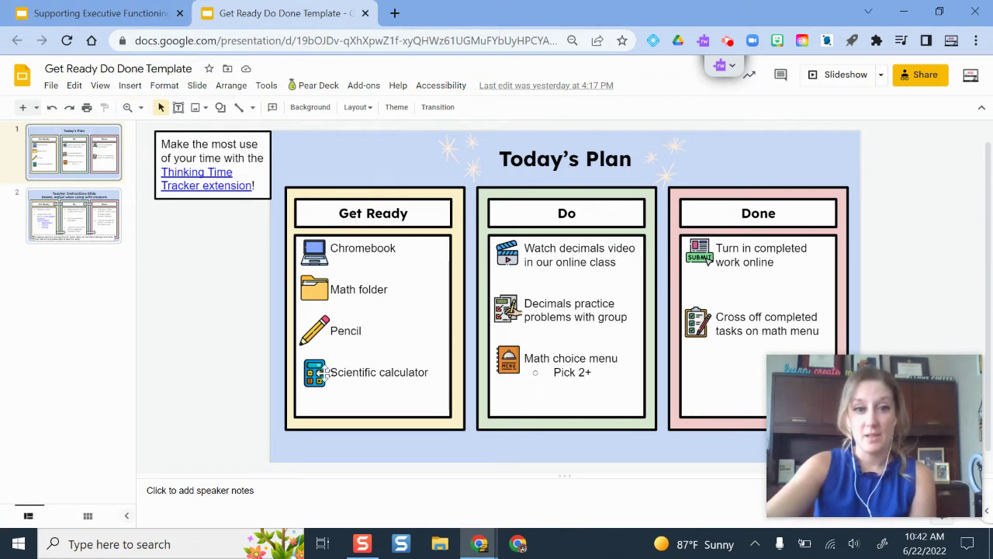
# Nudge the calculator picture on the Get Ready slide, then undo the move.
pyautogui.click(316, 373)
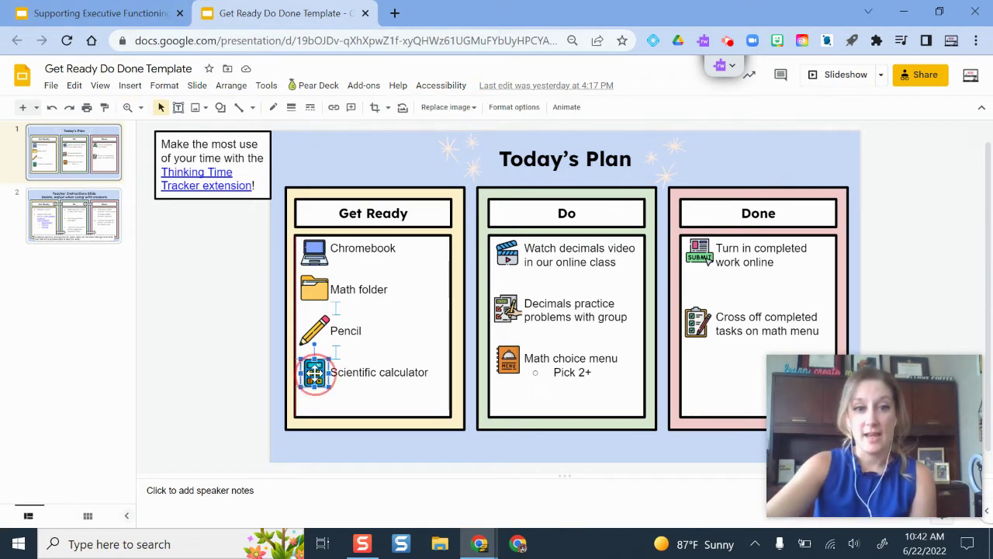
pyautogui.moveTo(315, 374); pyautogui.dragTo(309, 373)
pyautogui.click(262, 339)
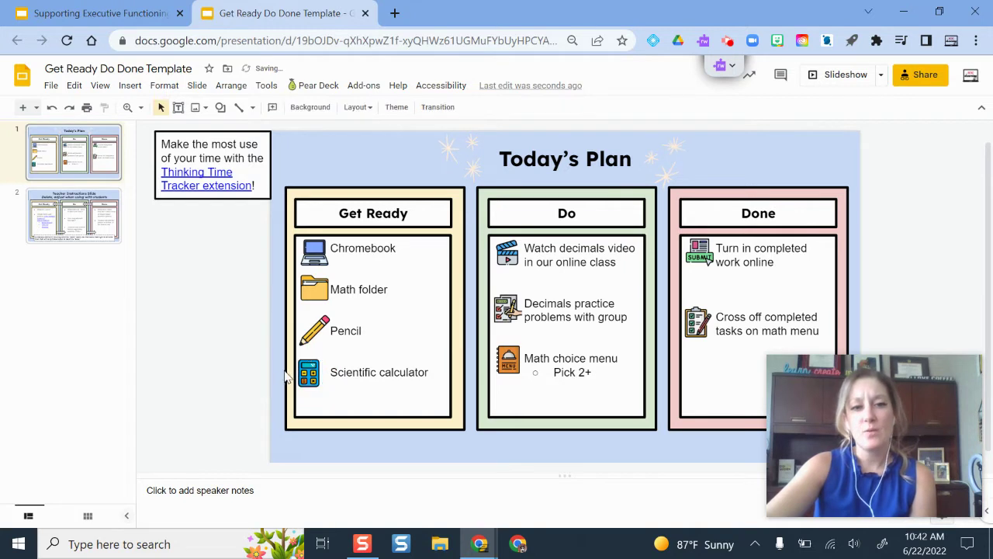
pyautogui.click(318, 376)
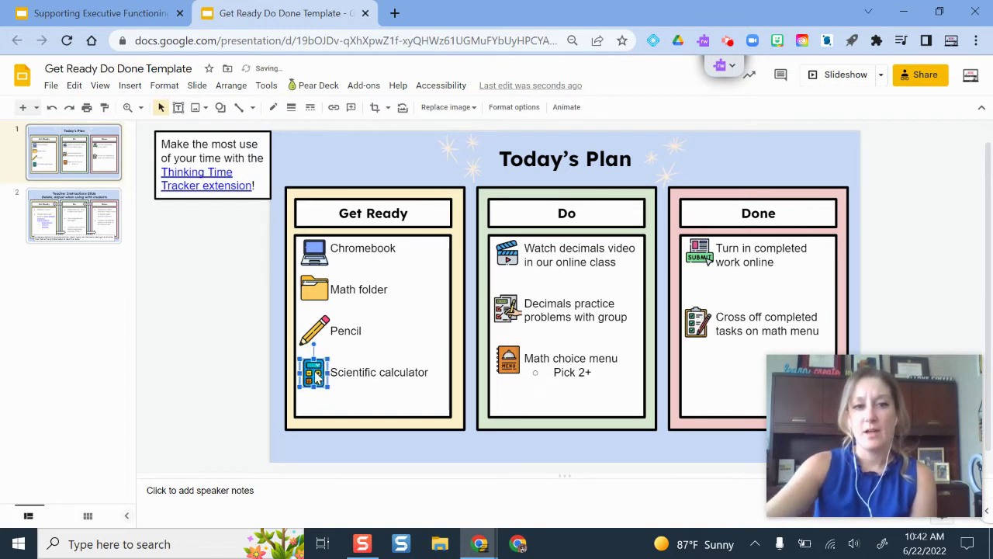
pyautogui.hotkey('ctrl', 'z')
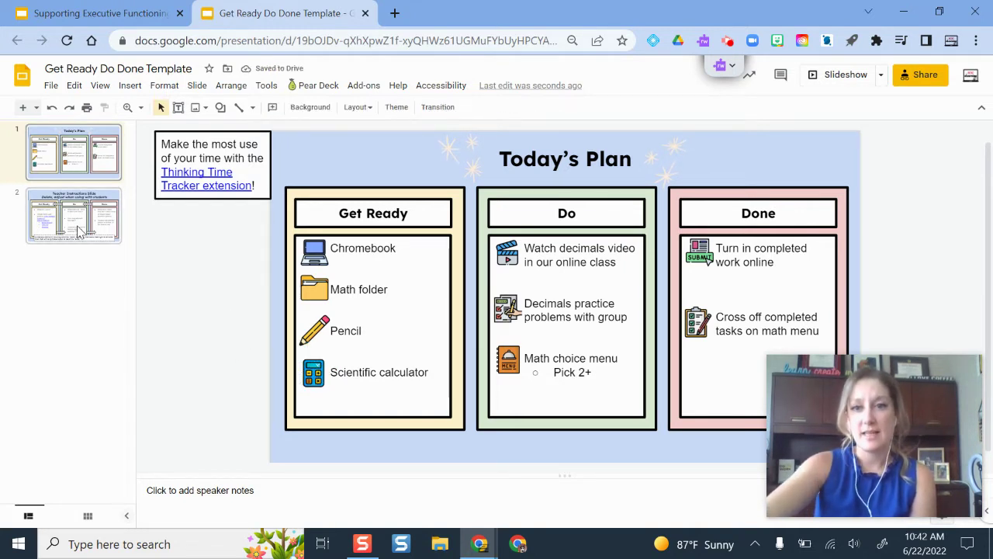
# From the Today's Plan slide, follow the Thinking Time Tracker link to its store page.
pyautogui.click(78, 227)
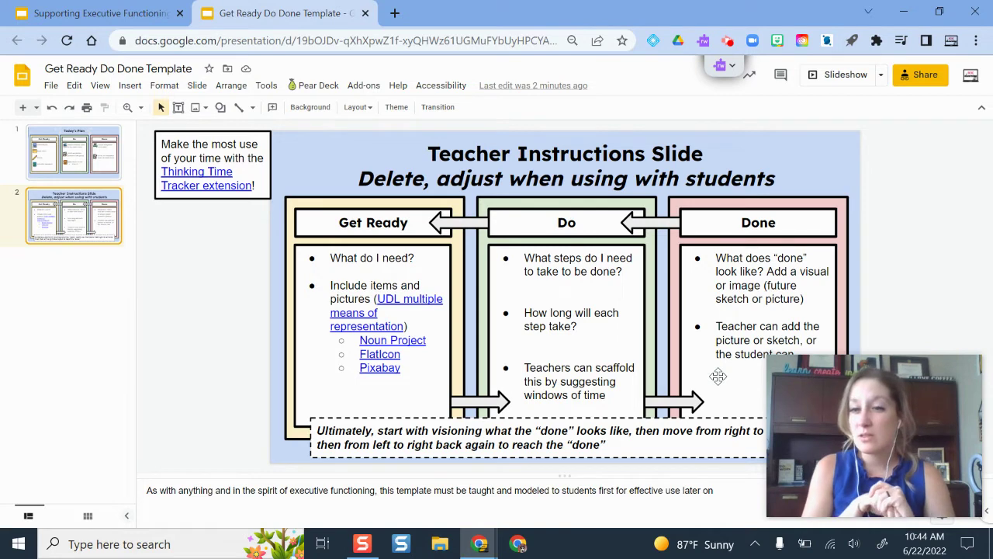
pyautogui.click(78, 163)
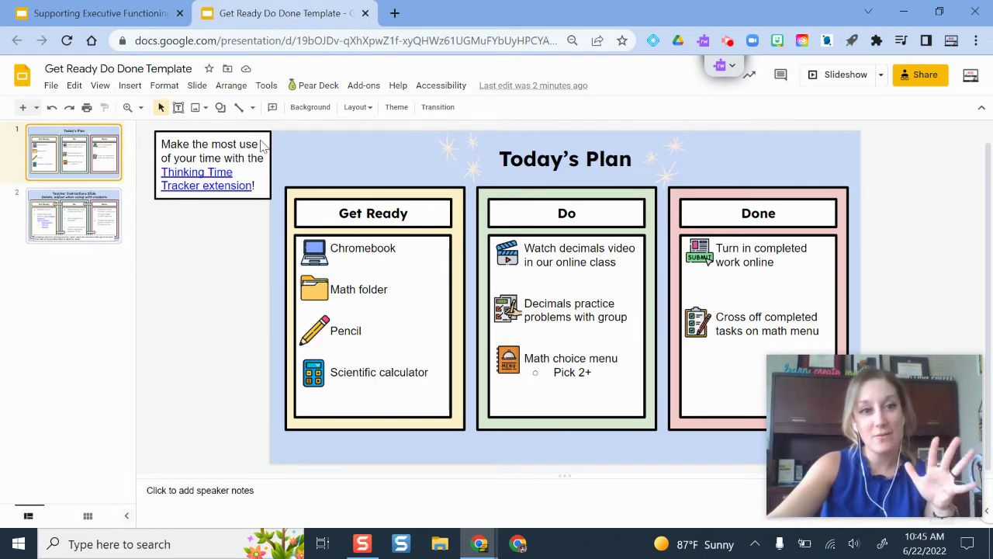
pyautogui.click(211, 173)
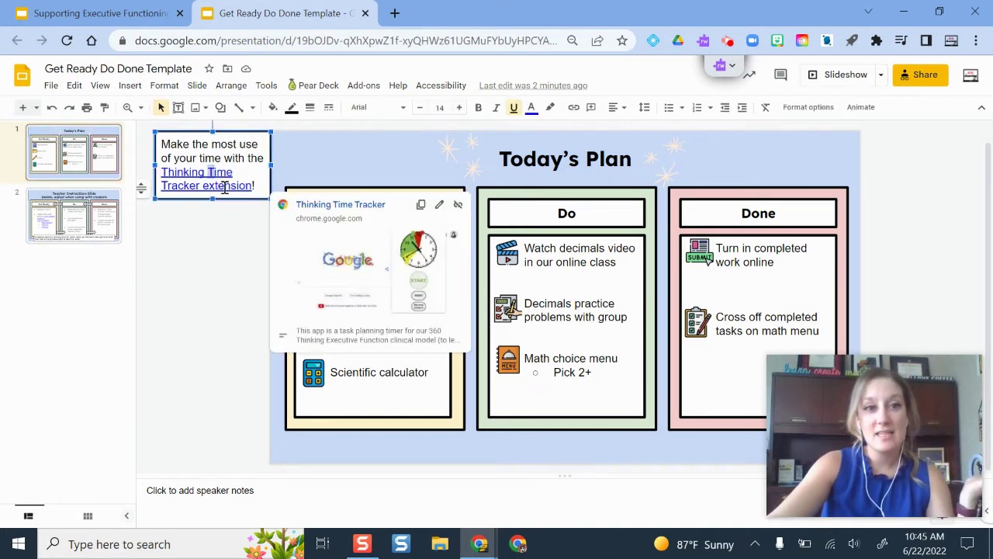
pyautogui.click(323, 197)
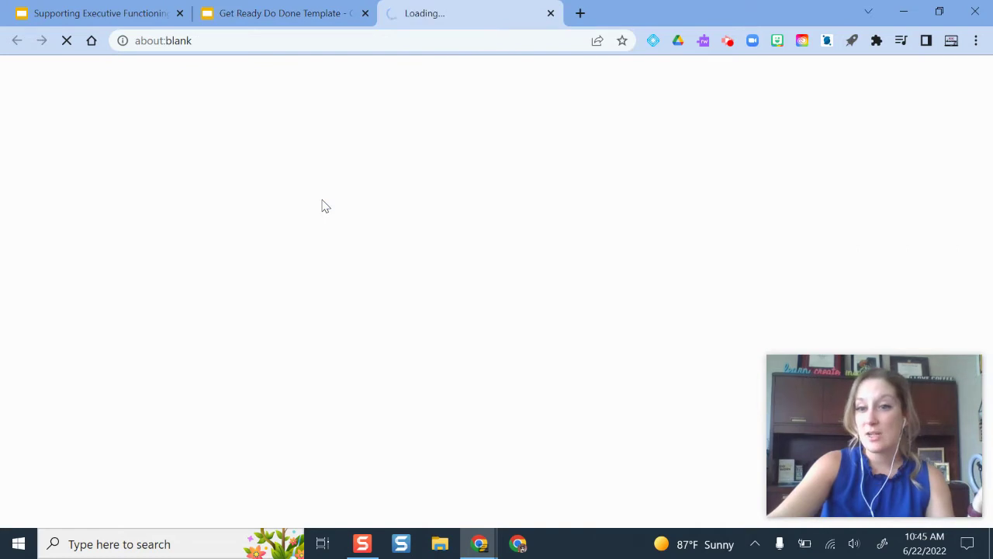
pyautogui.click(268, 14)
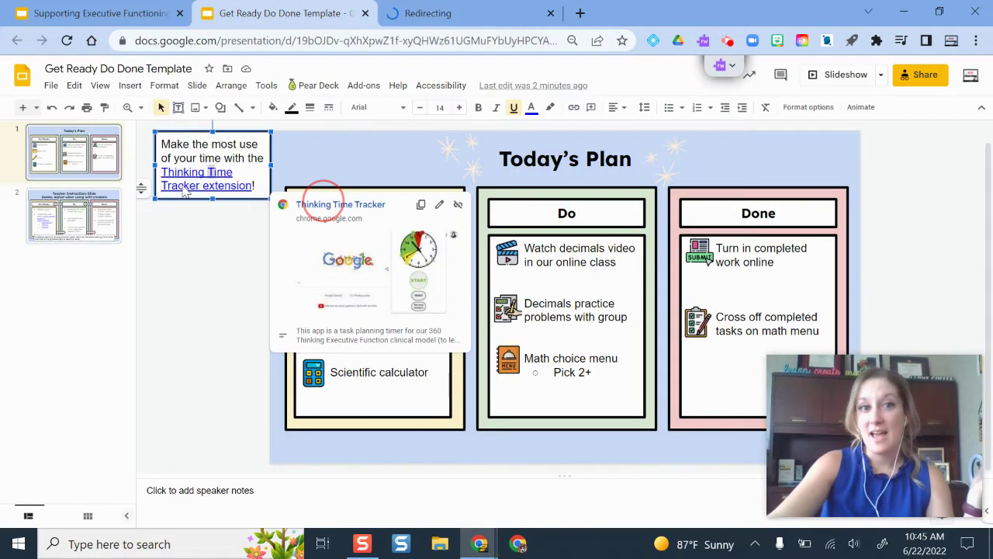
pyautogui.click(494, 7)
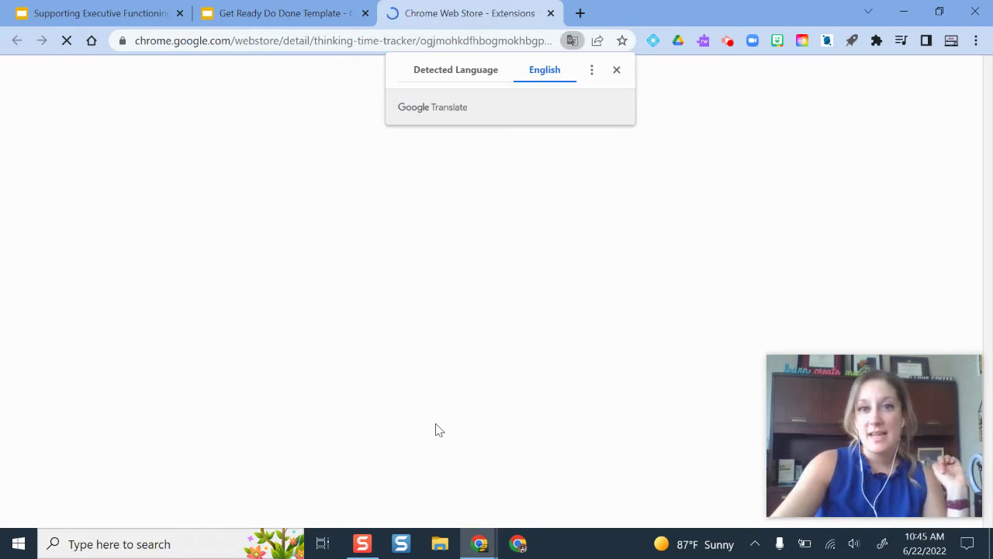
# Dismiss the translation offer and compare the Thinking Time Tracker store page with the presentation.
pyautogui.click(617, 70)
pyautogui.click(326, 14)
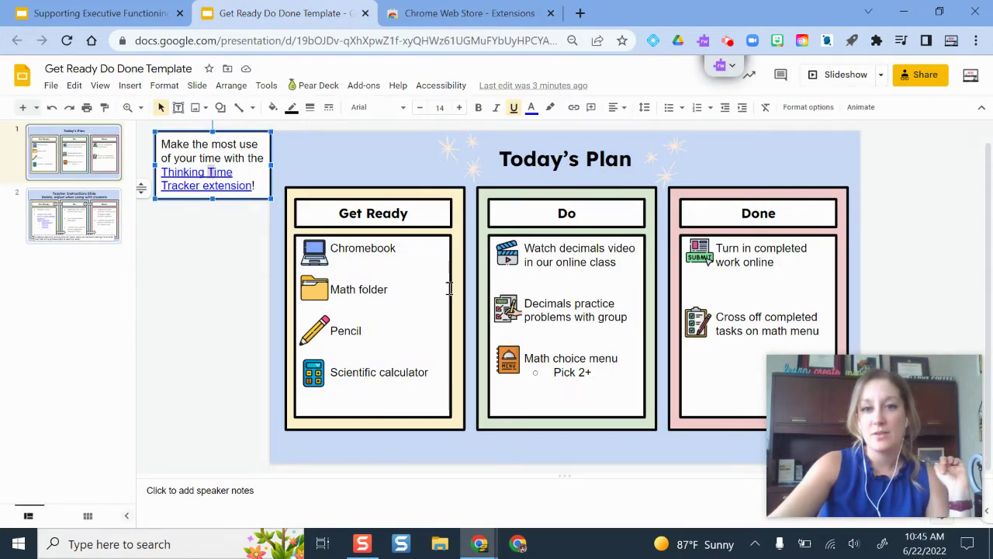
pyautogui.click(442, 8)
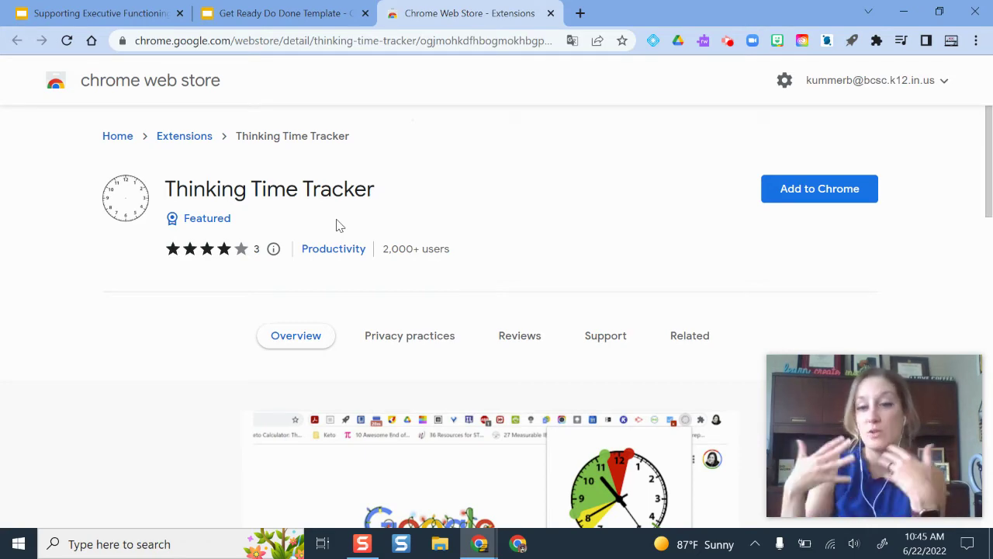
pyautogui.click(250, 10)
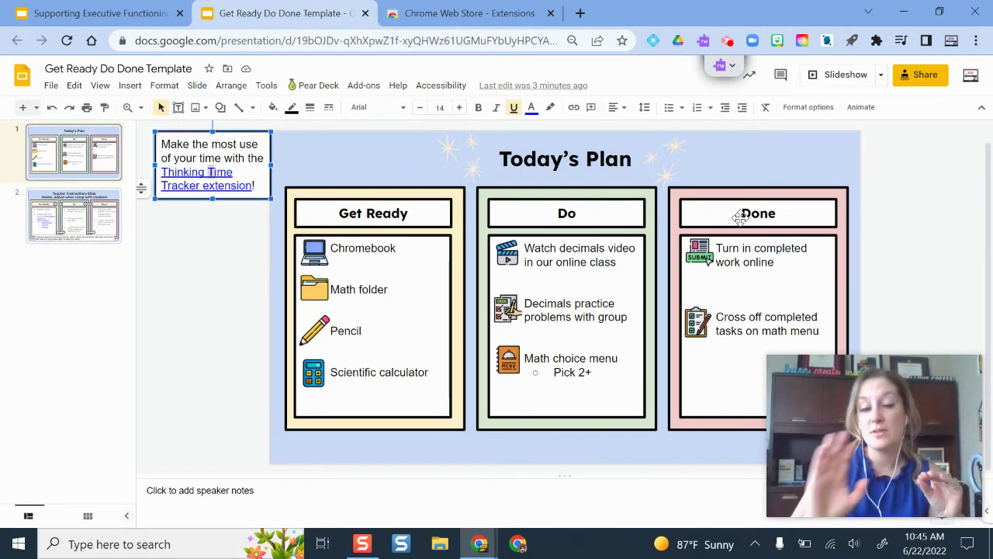
pyautogui.click(451, 13)
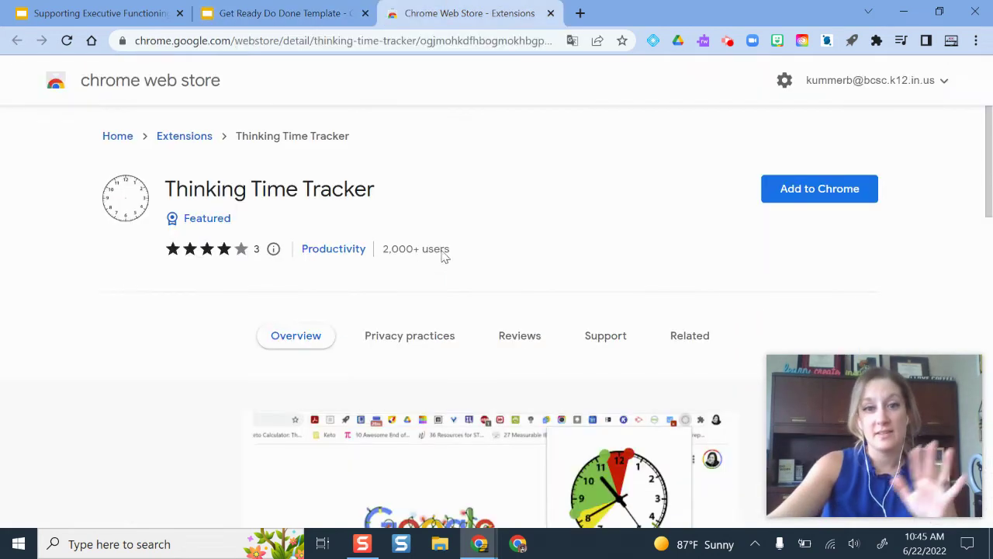
pyautogui.scroll(-2, 518, 396)
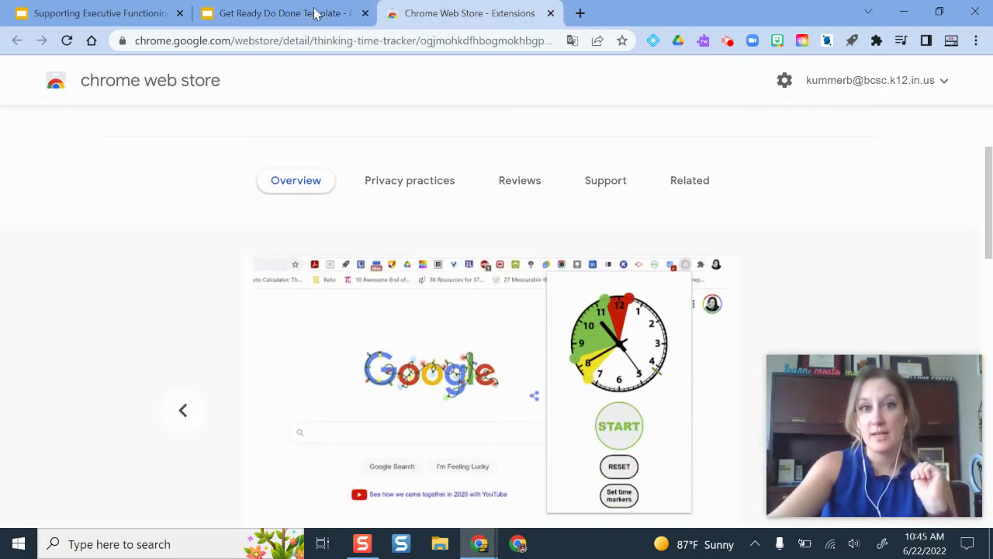
pyautogui.click(279, 13)
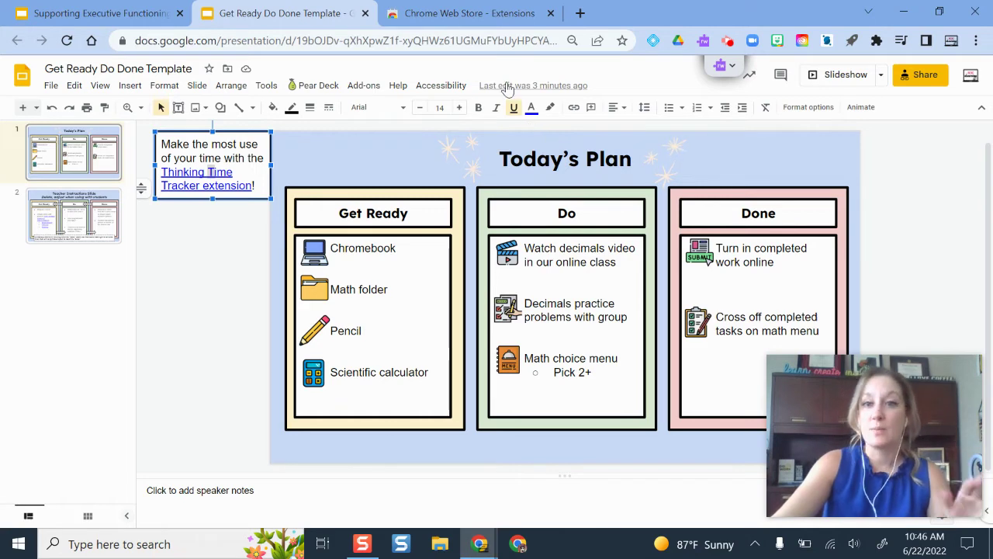
pyautogui.click(497, 13)
pyautogui.scroll(2, 565, 231)
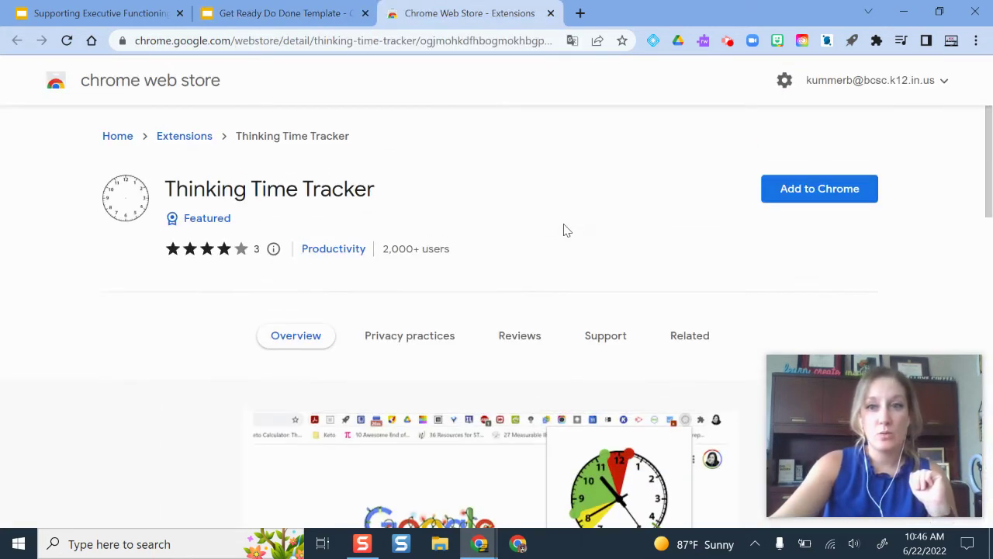
# Add Thinking Time Tracker to Chrome and dismiss the extension-added notice.
pyautogui.click(832, 199)
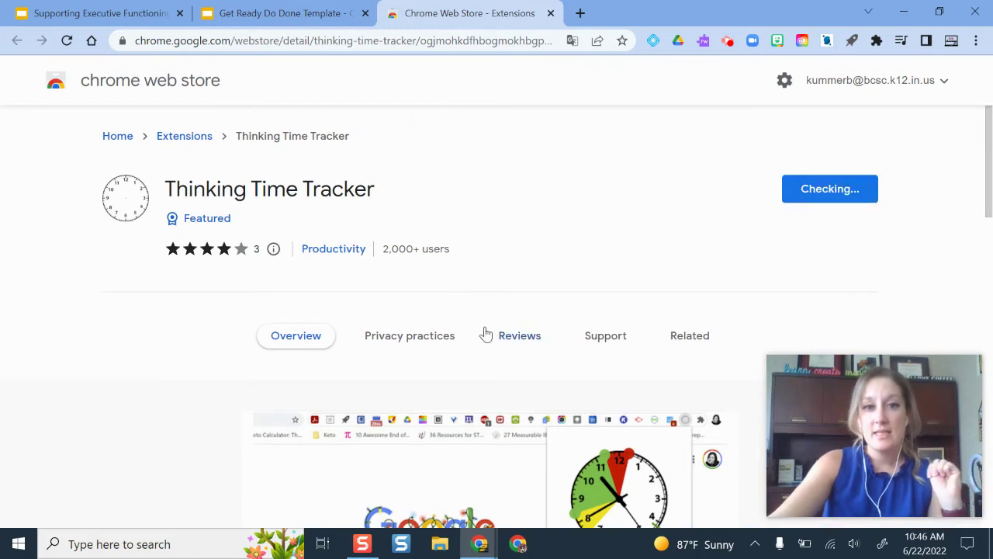
pyautogui.click(509, 177)
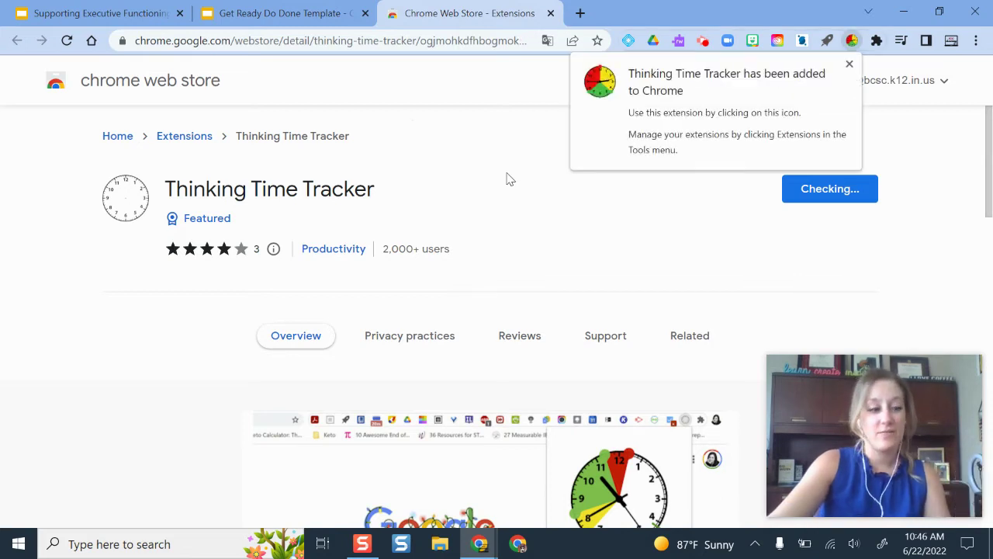
pyautogui.click(849, 64)
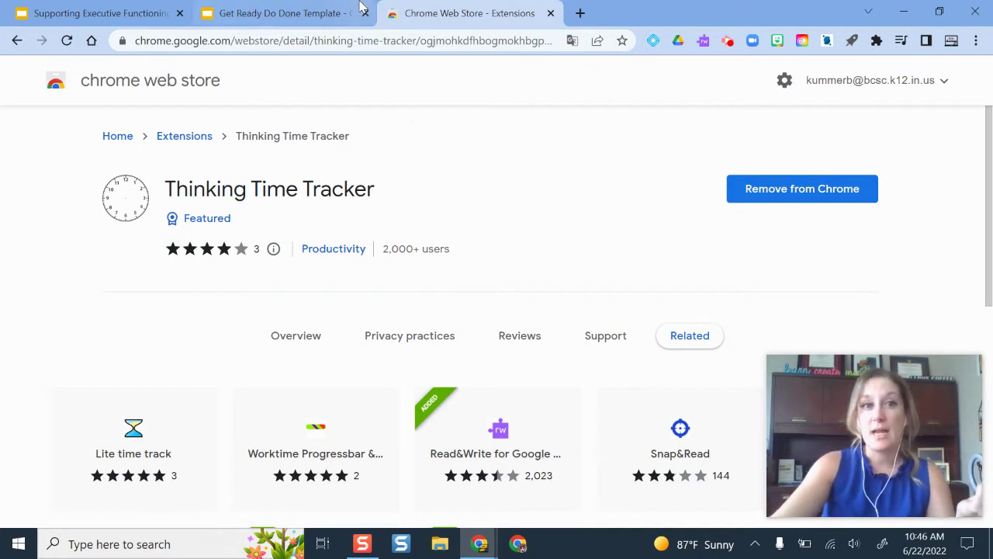
# Select the store page's web address and bring up its editing options without choosing any.
pyautogui.click(326, 13)
pyautogui.click(491, 8)
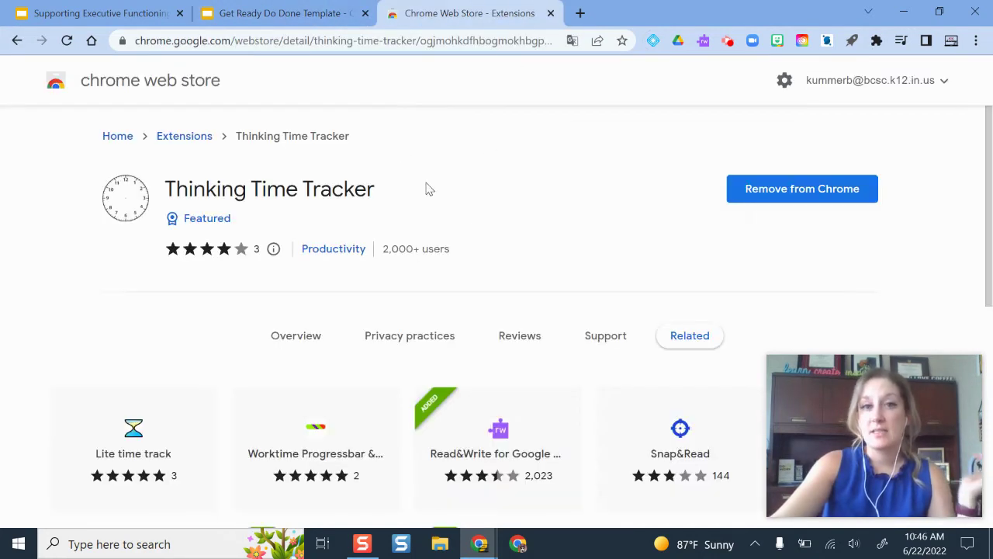
pyautogui.click(392, 45)
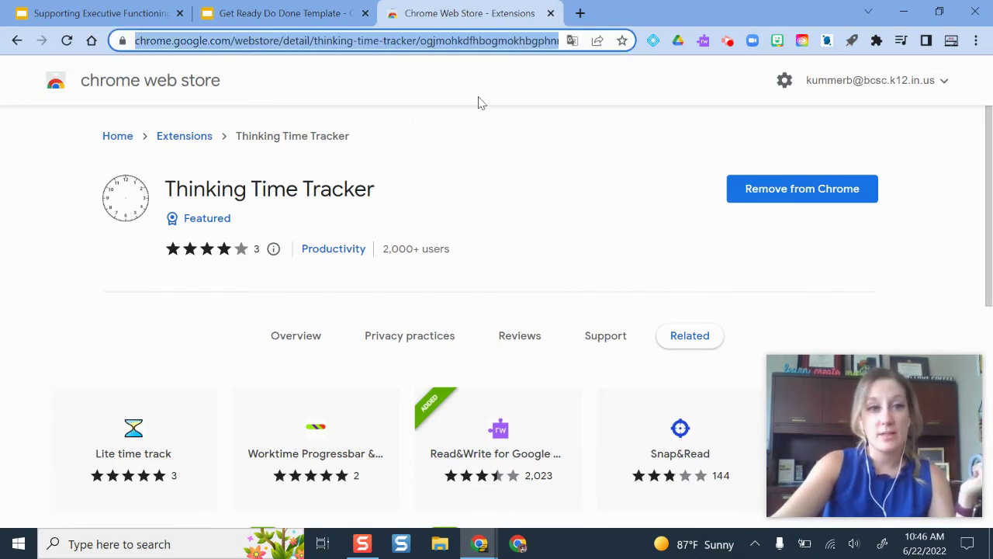
pyautogui.rightClick(380, 46)
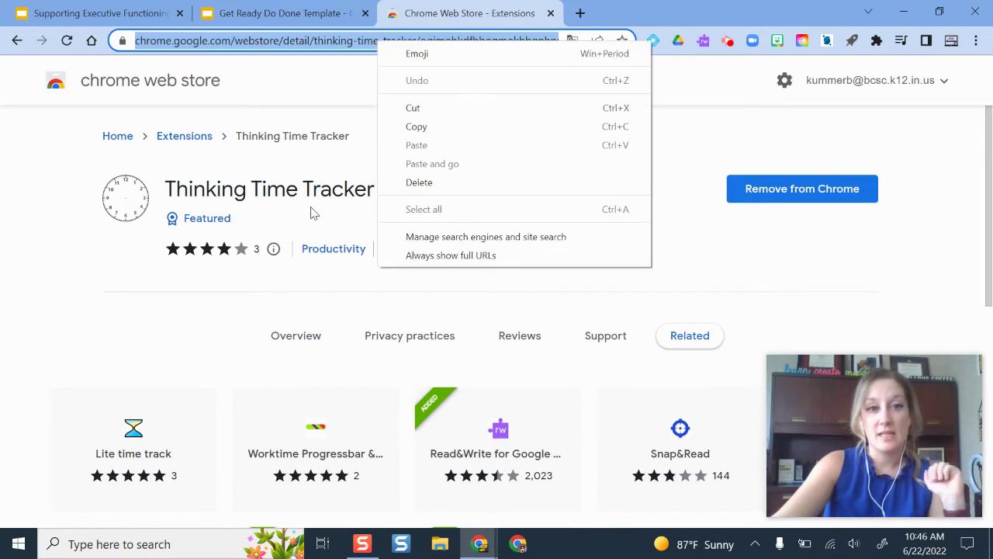
pyautogui.click(665, 198)
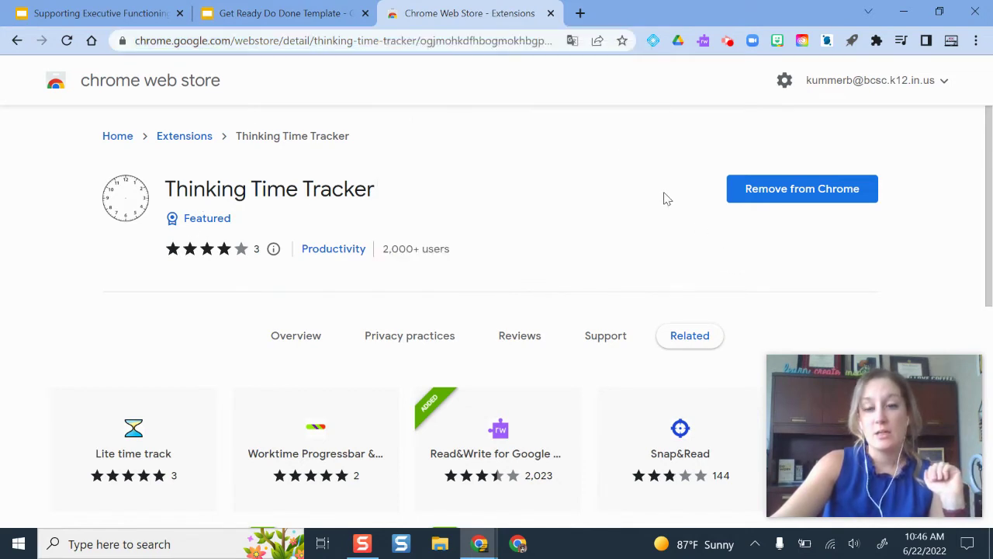
# Back in the Get Ready Do Done deck, pin Thinking Time Tracker in the Extensions list.
pyautogui.click(299, 16)
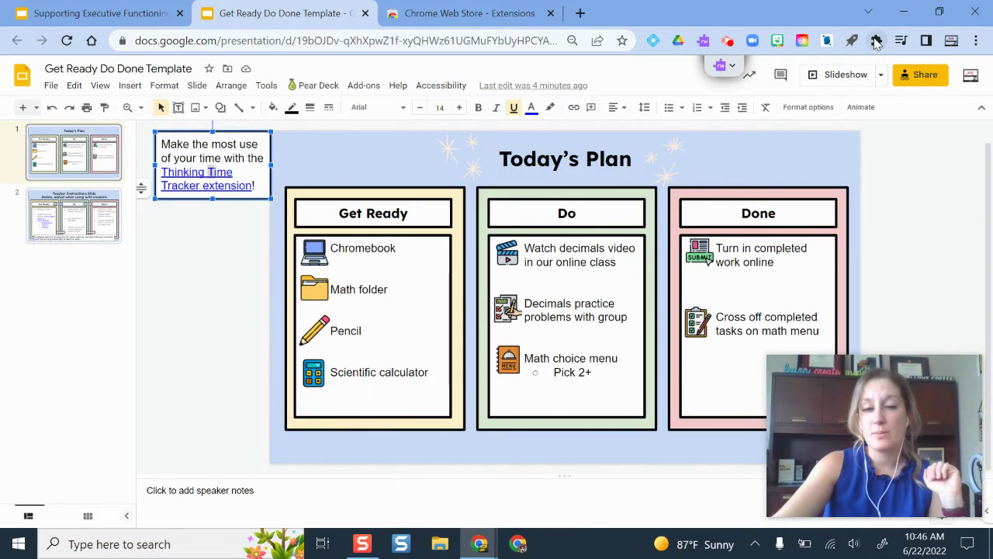
pyautogui.click(876, 42)
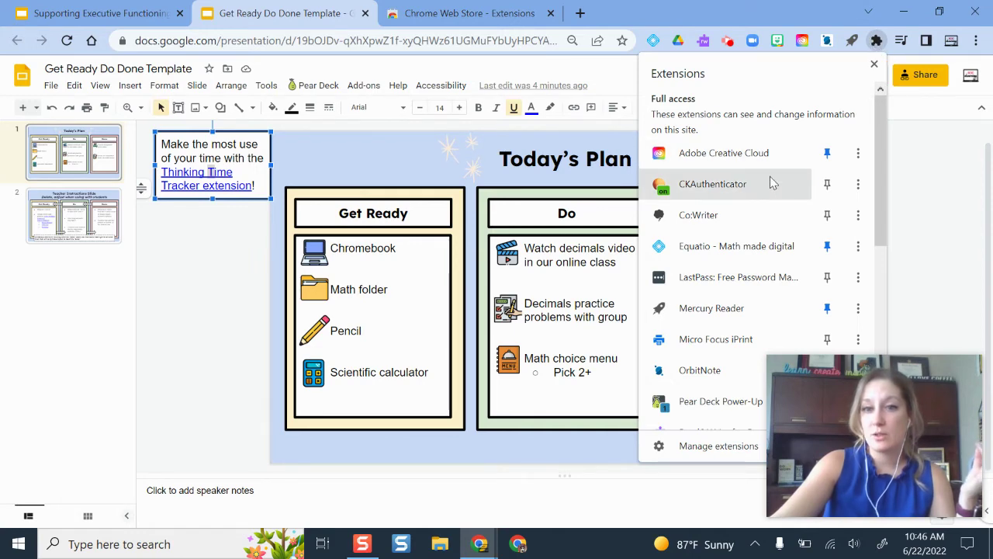
pyautogui.scroll(-5, 772, 180)
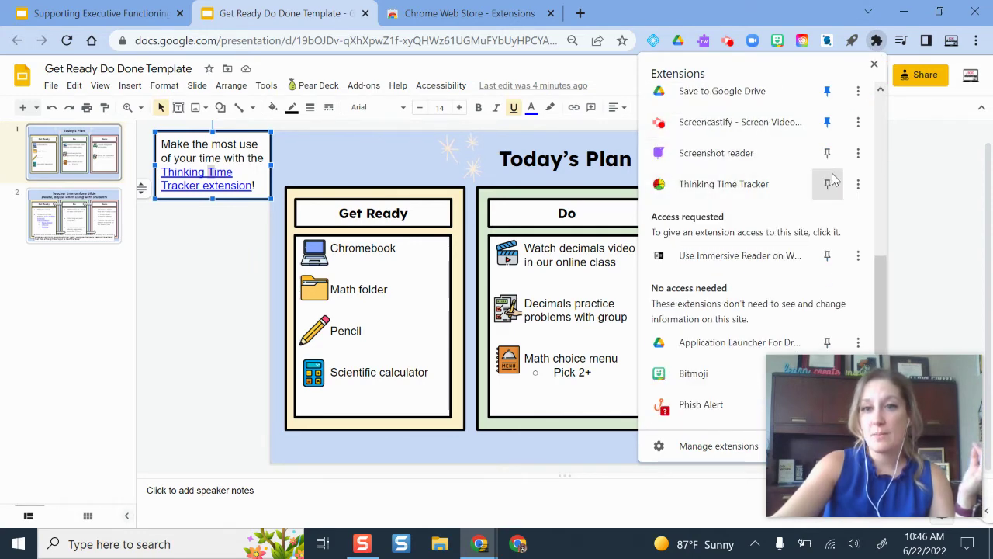
pyautogui.click(827, 185)
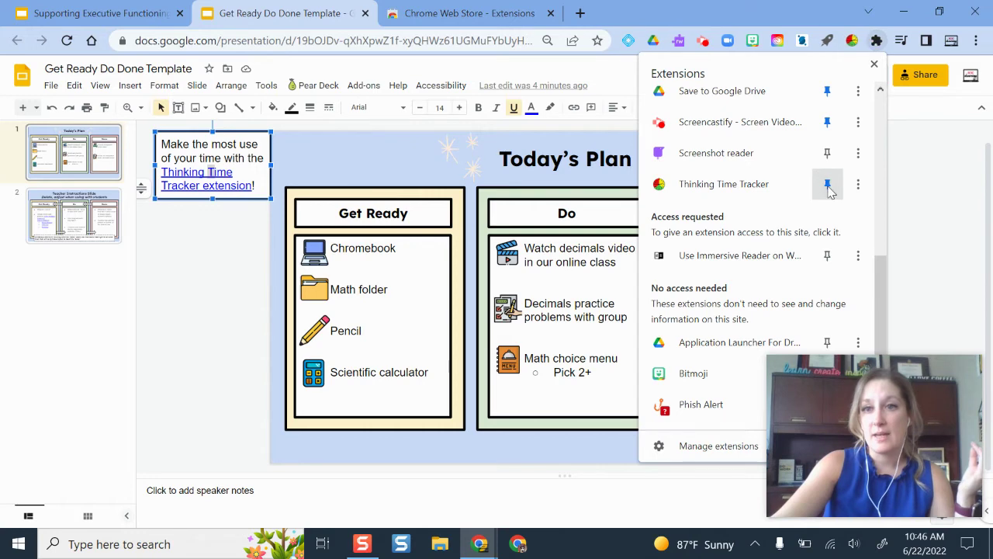
pyautogui.click(982, 191)
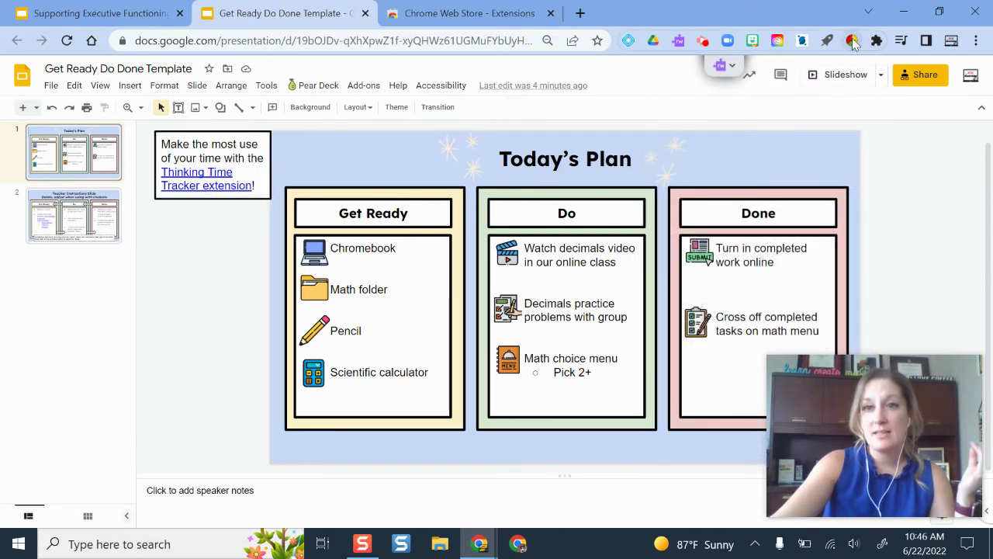
# Open the Thinking Time Tracker clock and drag markers to shrink the yellow and reshape the red sector.
pyautogui.click(852, 42)
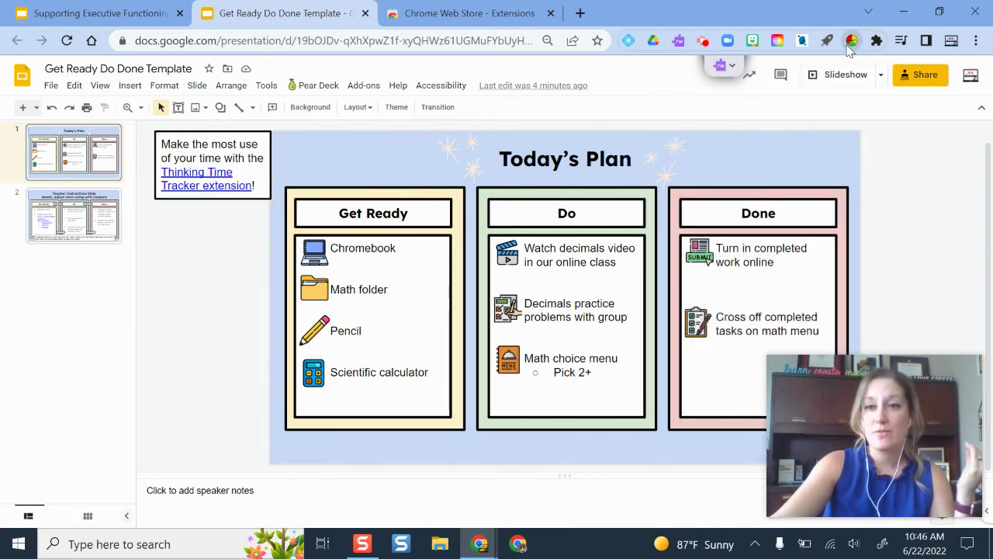
pyautogui.moveTo(902, 396); pyautogui.dragTo(161, 89)
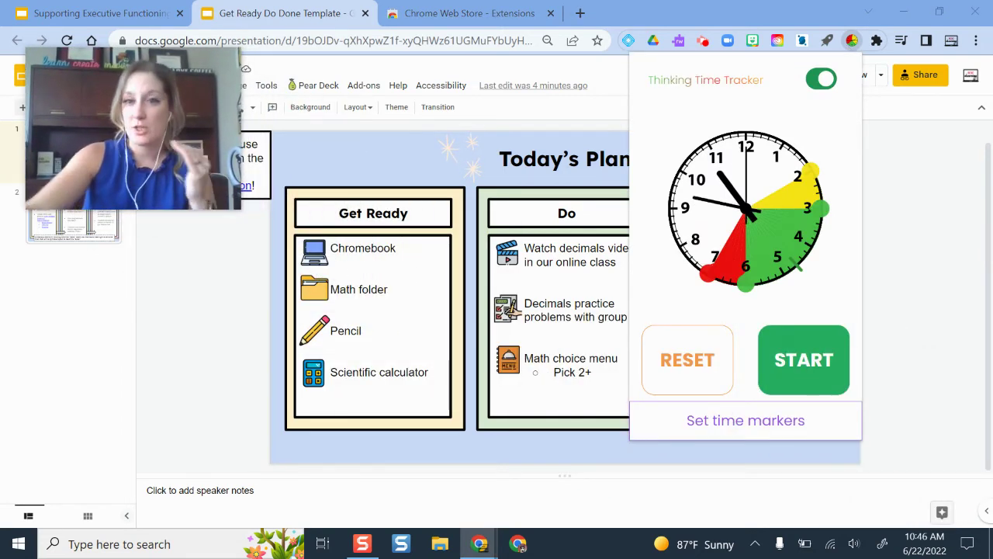
pyautogui.moveTo(811, 167)
pyautogui.mouseDown()
pyautogui.moveTo(811, 185)
pyautogui.moveTo(788, 141)
pyautogui.moveTo(809, 179)
pyautogui.mouseUp()
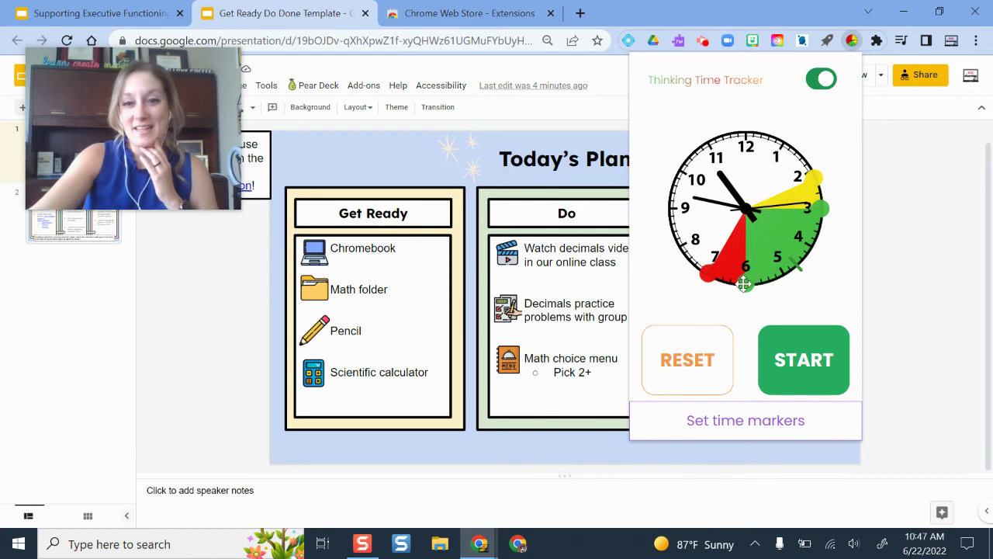
pyautogui.moveTo(744, 284)
pyautogui.mouseDown()
pyautogui.moveTo(792, 255)
pyautogui.moveTo(729, 281)
pyautogui.mouseUp()
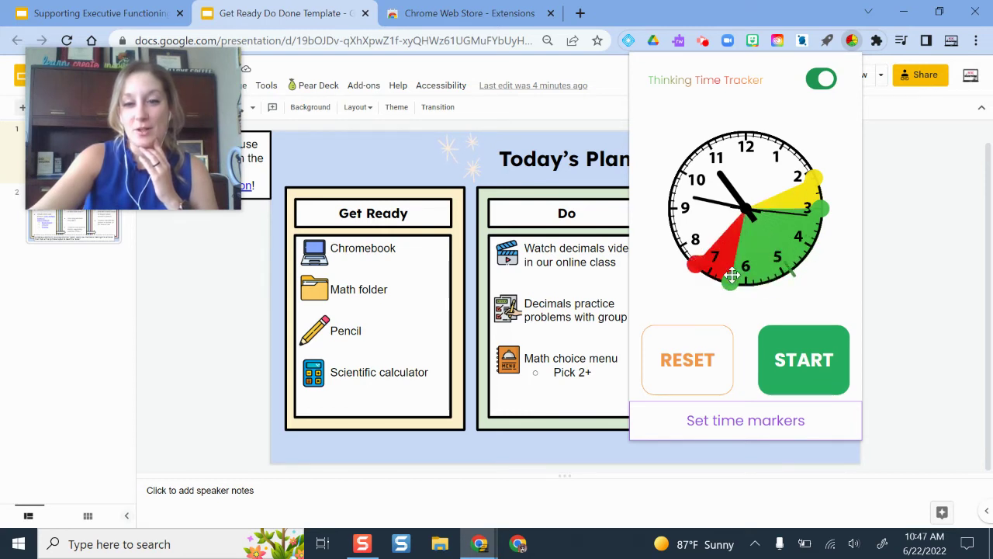
# Show the time markers list and start a description for the Get Ready marker.
pyautogui.click(747, 433)
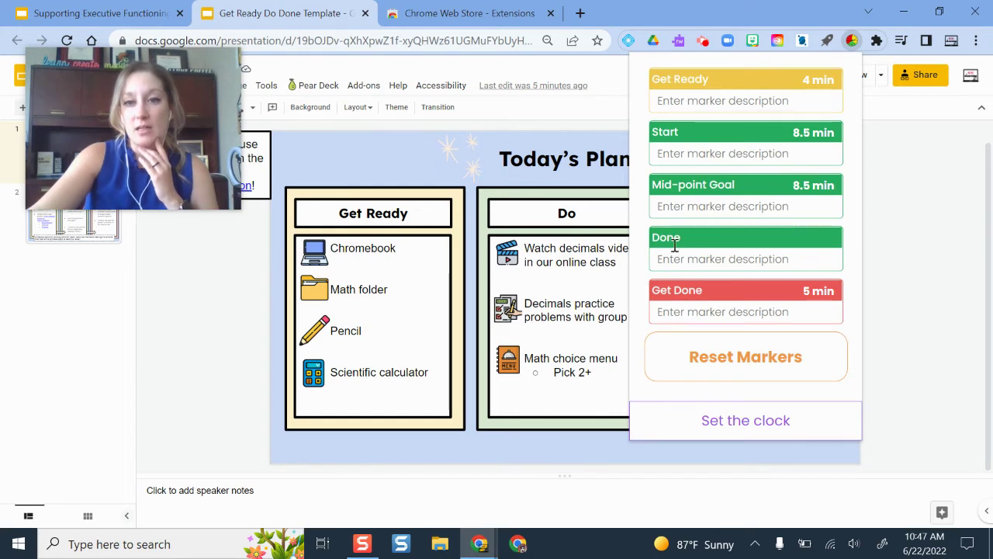
pyautogui.click(741, 422)
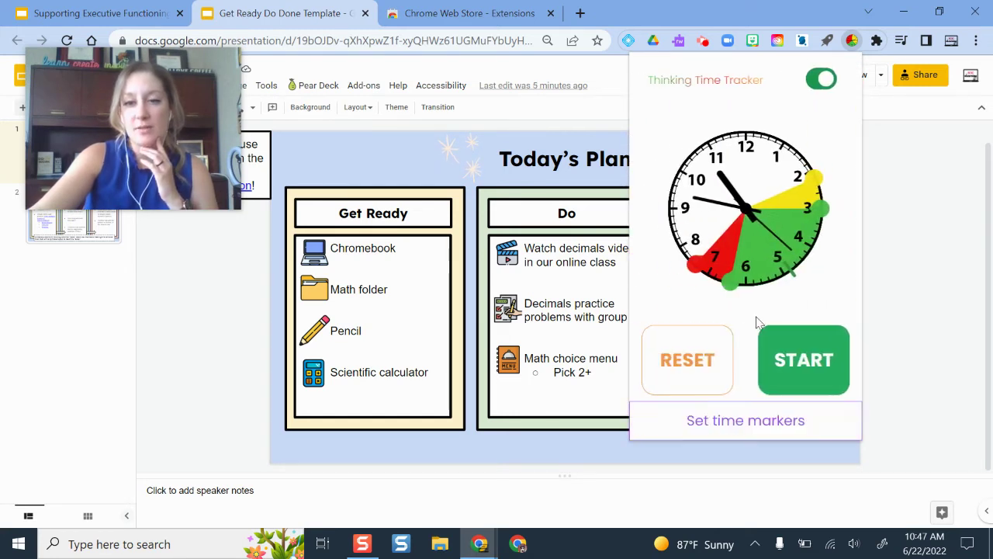
pyautogui.click(755, 432)
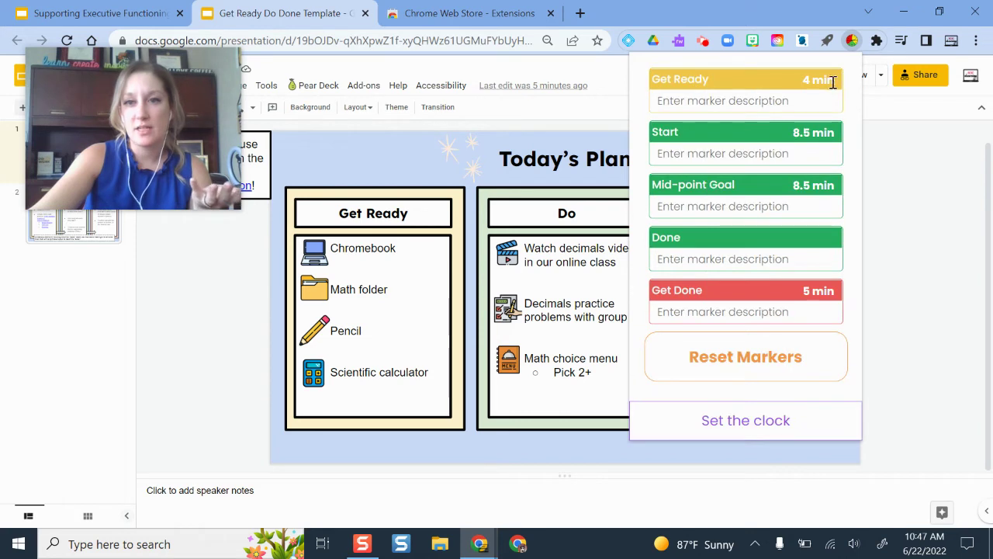
pyautogui.click(771, 101)
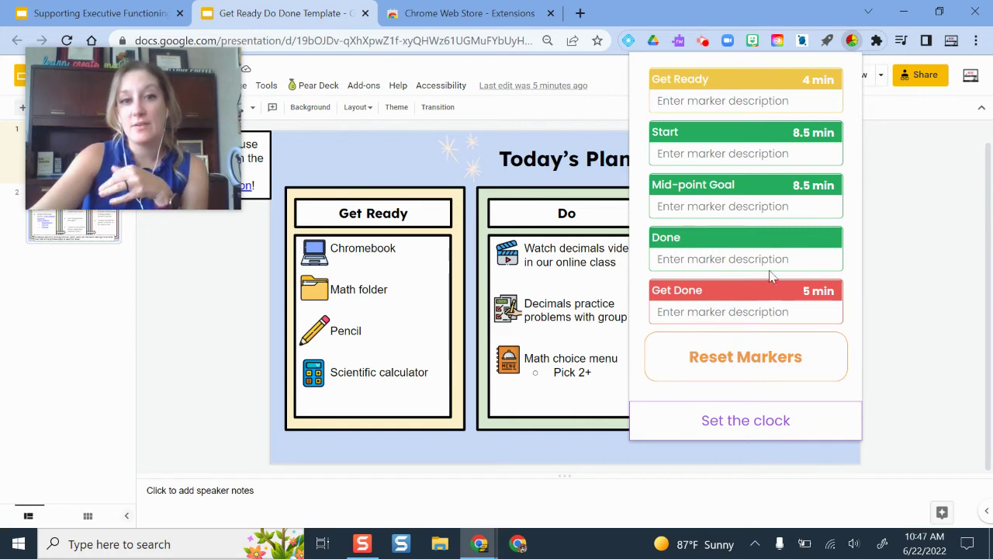
# Describe Get Ready as 'chromebook, math folder, pencil, calculator', fixing the typo.
pyautogui.write('chromeb')
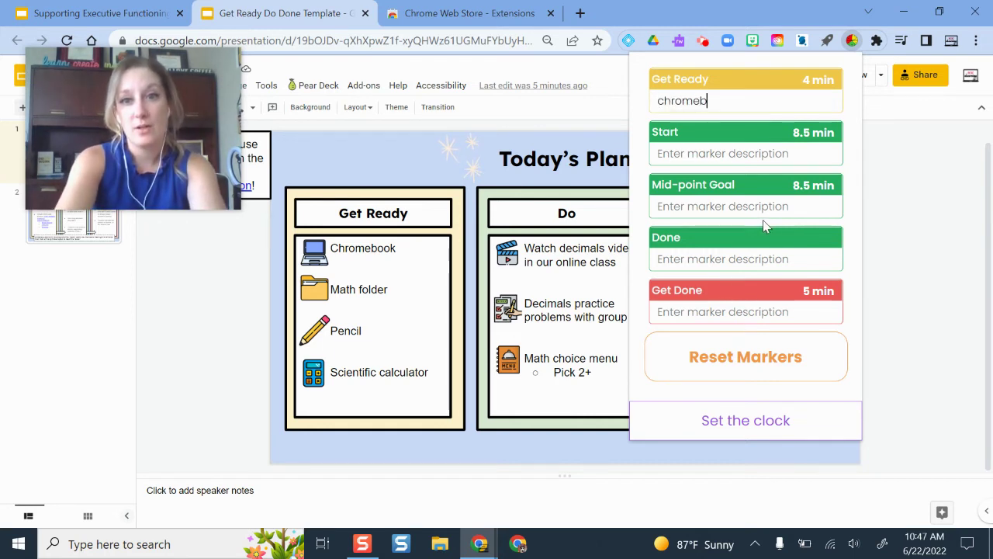
pyautogui.write('ook, math folder, ')
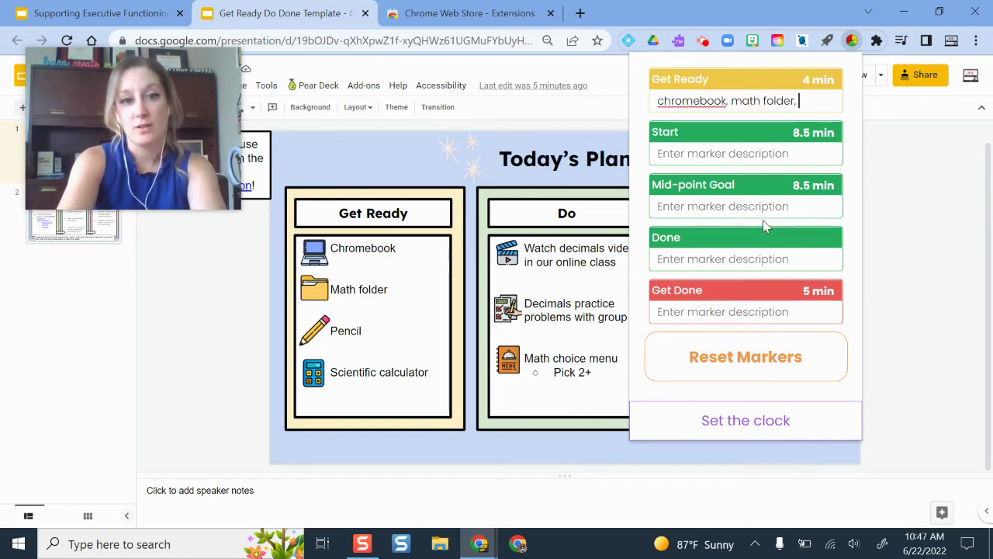
pyautogui.write('pencil, caculat')
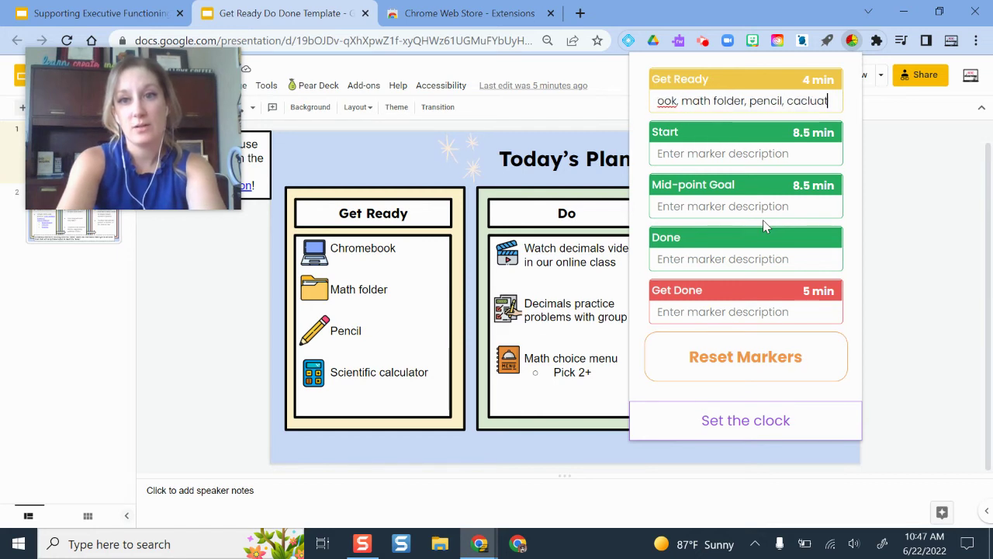
pyautogui.write('o')
pyautogui.press('BackSpace')
pyautogui.press('BackSpace')
pyautogui.press('BackSpace')
pyautogui.press('BackSpace')
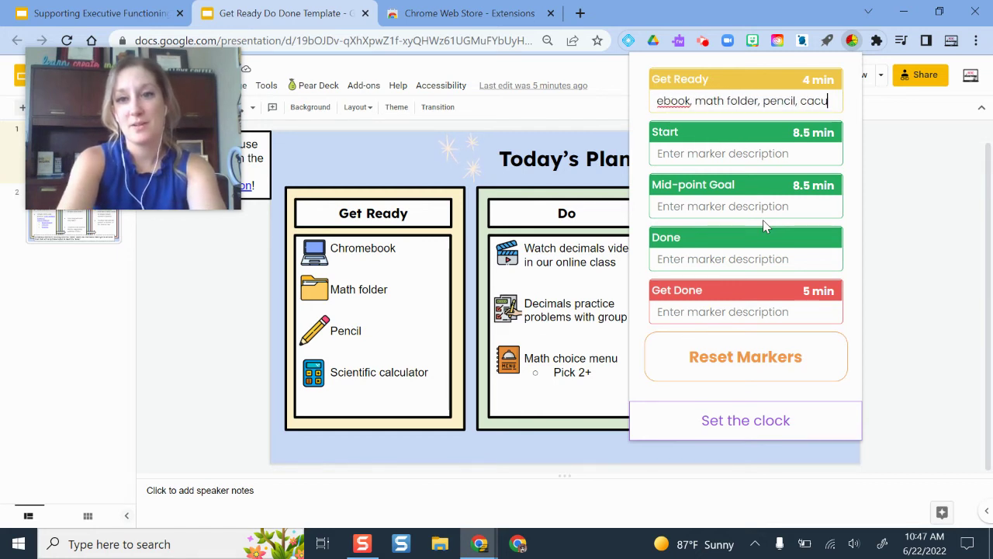
pyautogui.press('BackSpace')
pyautogui.press('BackSpace')
pyautogui.write('lculato')
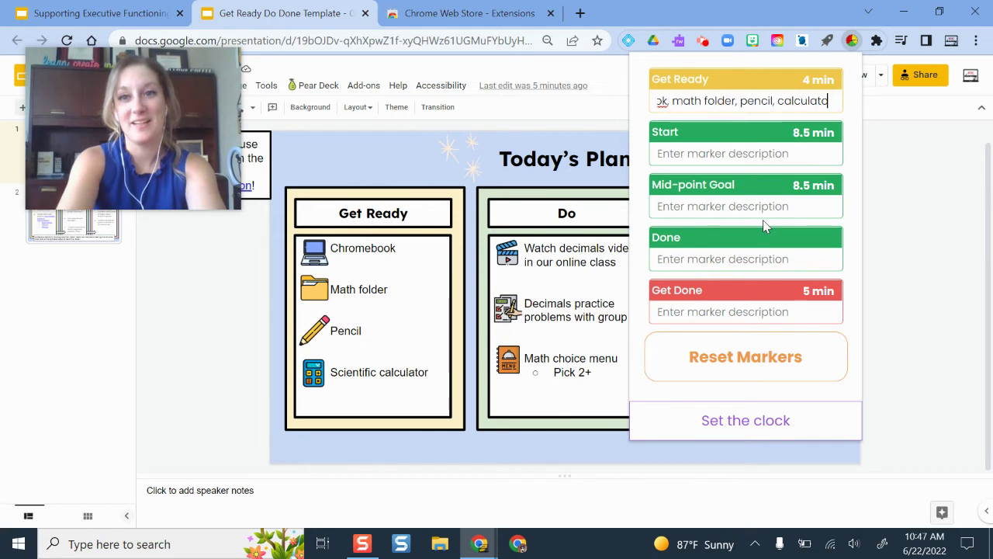
pyautogui.write('r')
# Describe Start as Decimals video, Mid-point Goal as 'practice problems, math choice menu', Get Done as 'turn in practice problems online, cross of choice board'.
pyautogui.click(711, 154)
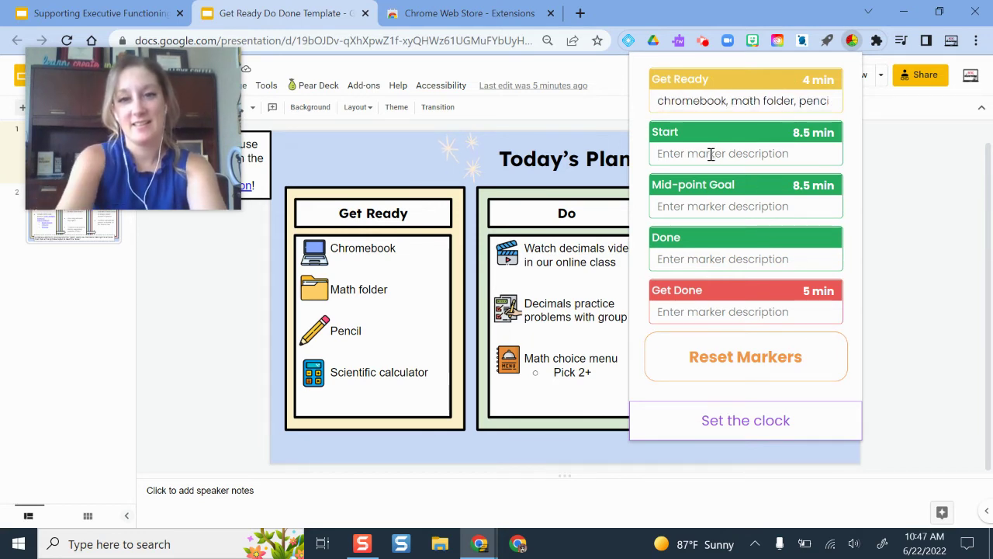
pyautogui.write('Decimals video')
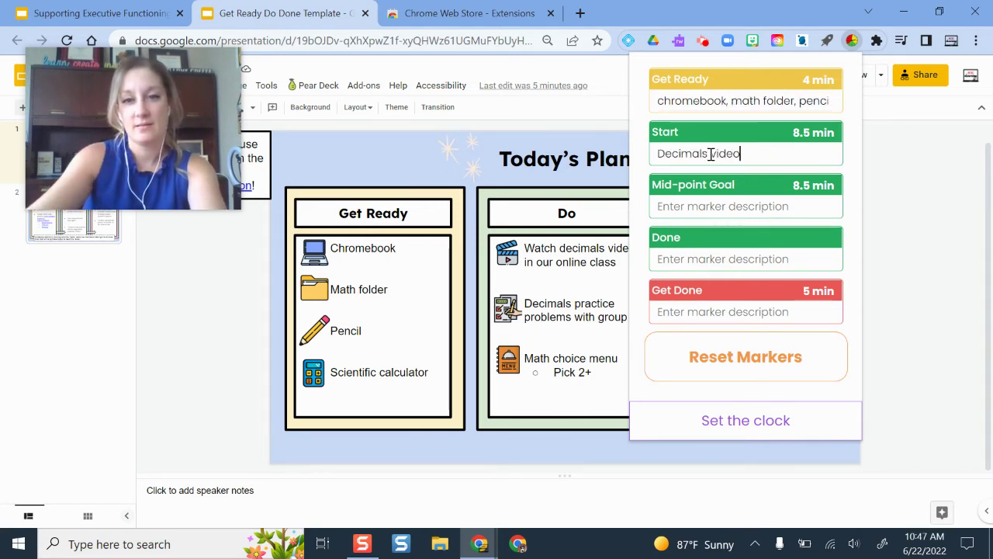
pyautogui.click(682, 210)
pyautogui.write('practice problems, math')
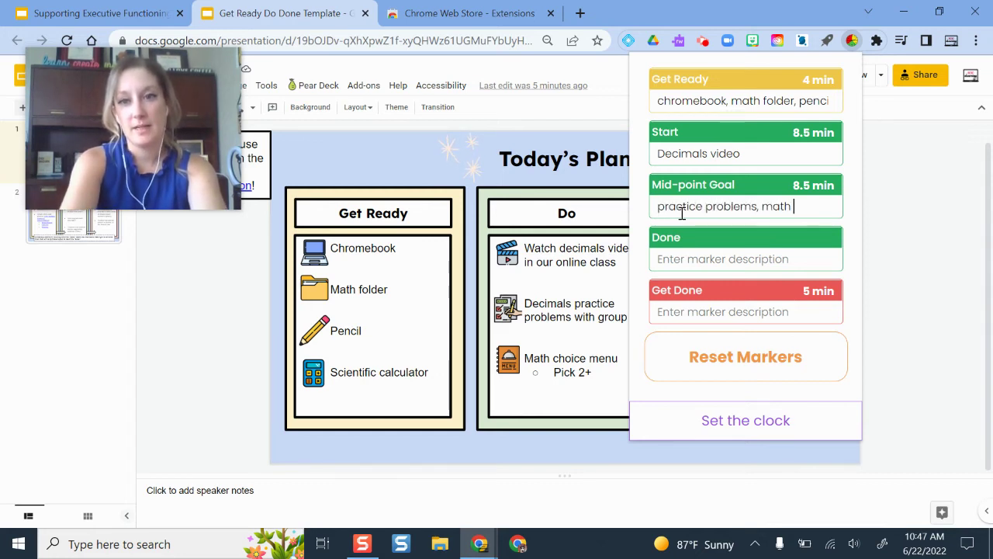
pyautogui.write(' choice menu')
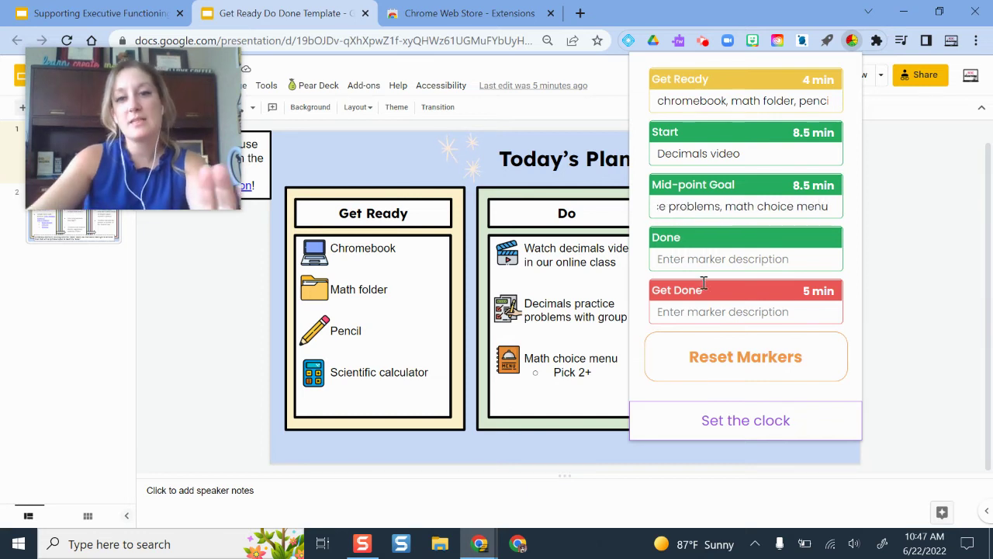
pyautogui.click(704, 258)
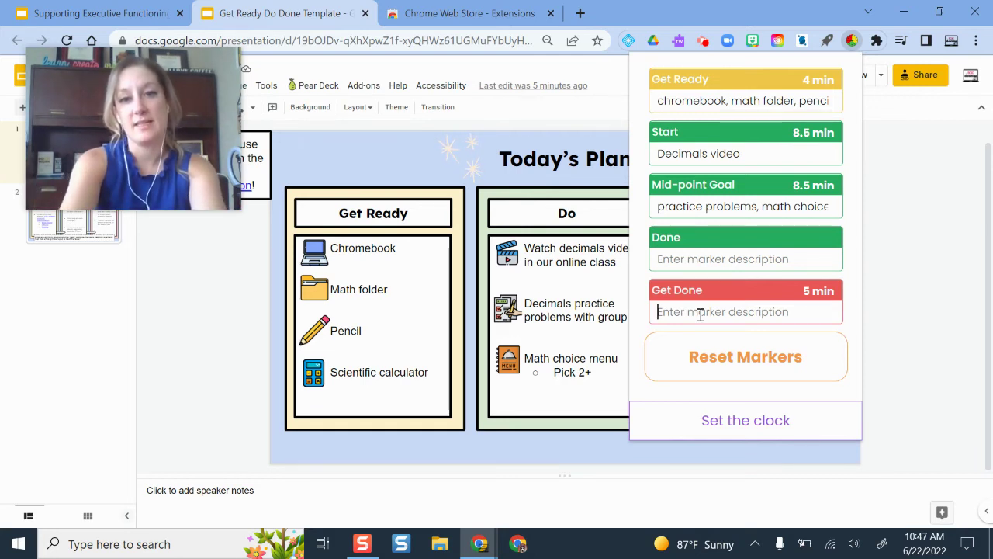
pyautogui.write('tu')
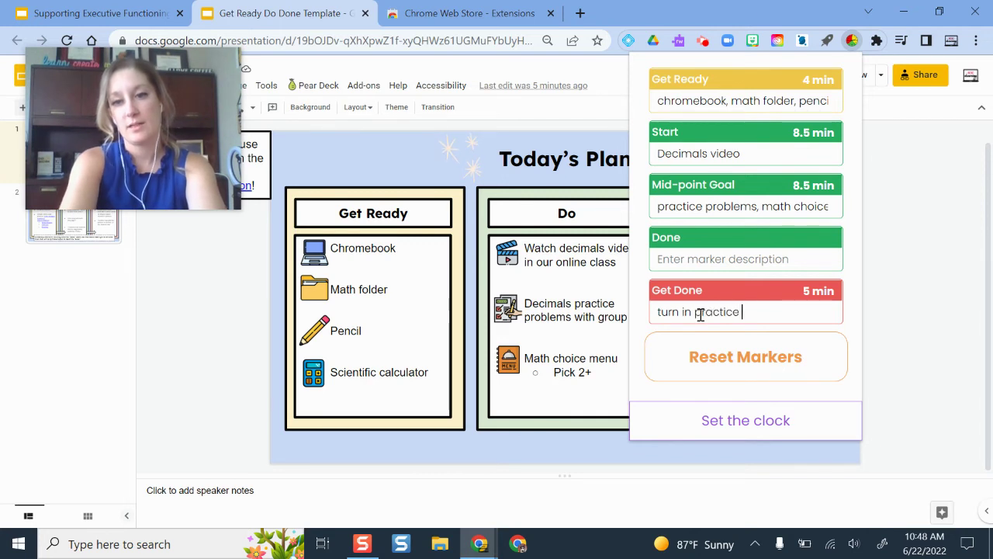
pyautogui.write('rn in practice problems online')
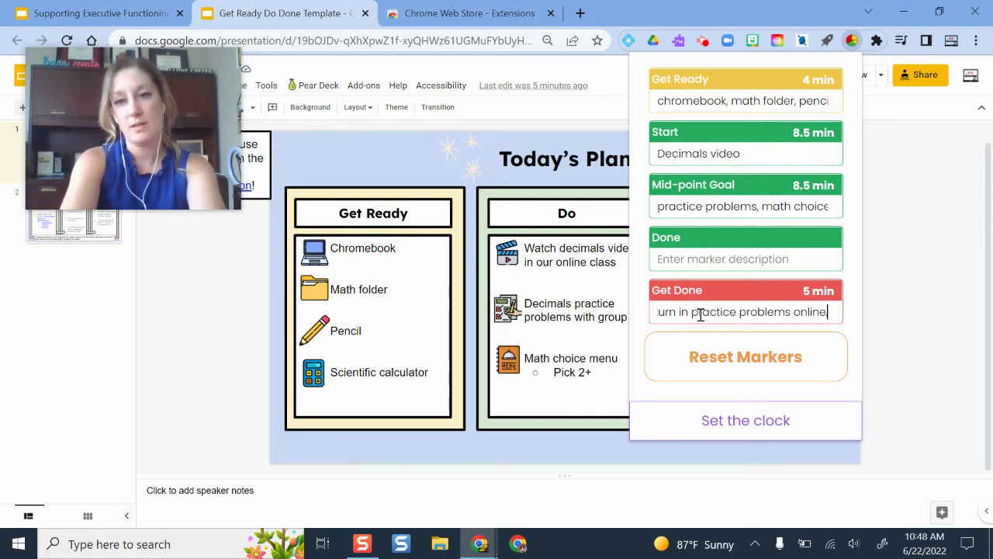
pyautogui.write(', cross of choice board')
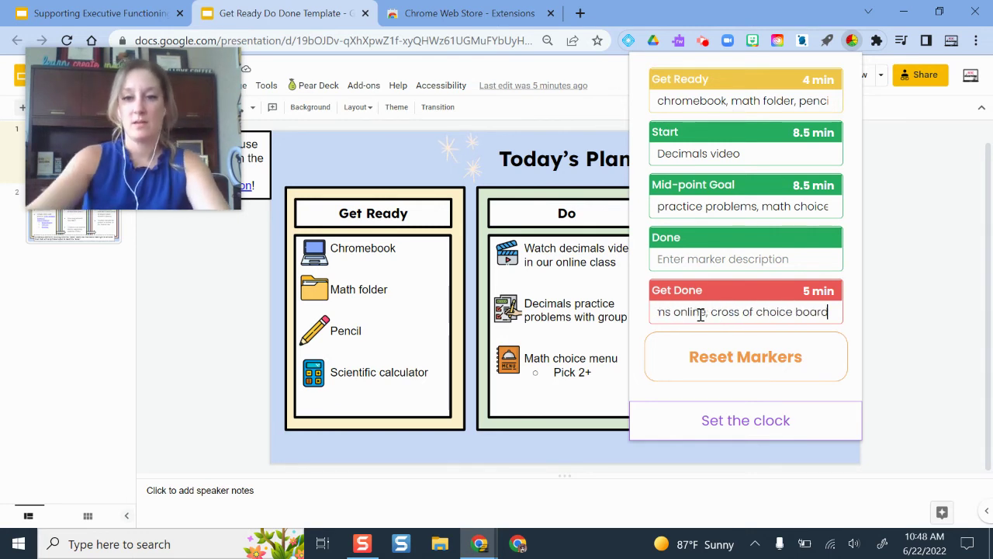
# Drag the green marker to about 7 so Start and Mid-point Goal show 10.5 minutes.
pyautogui.click(758, 423)
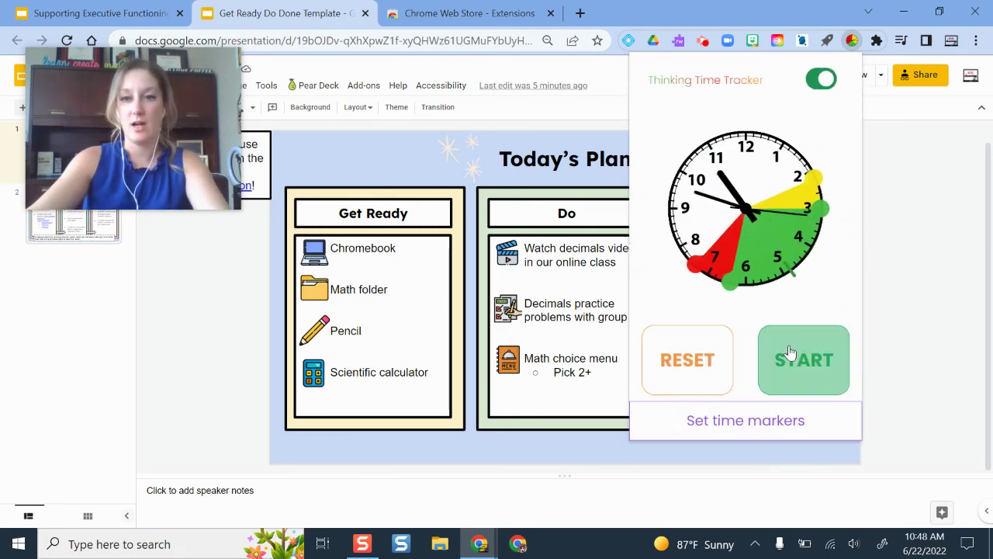
pyautogui.moveTo(730, 280); pyautogui.dragTo(701, 270)
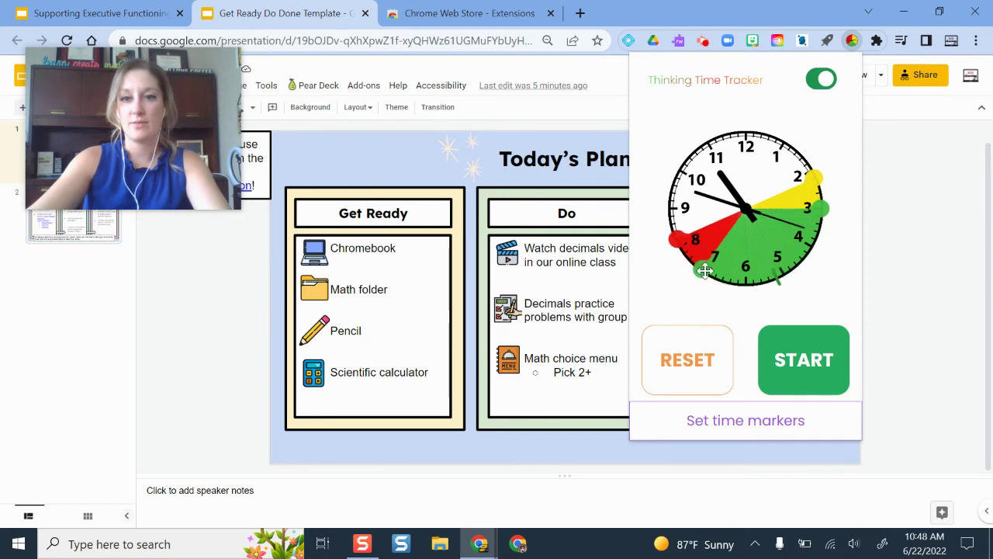
pyautogui.click(734, 419)
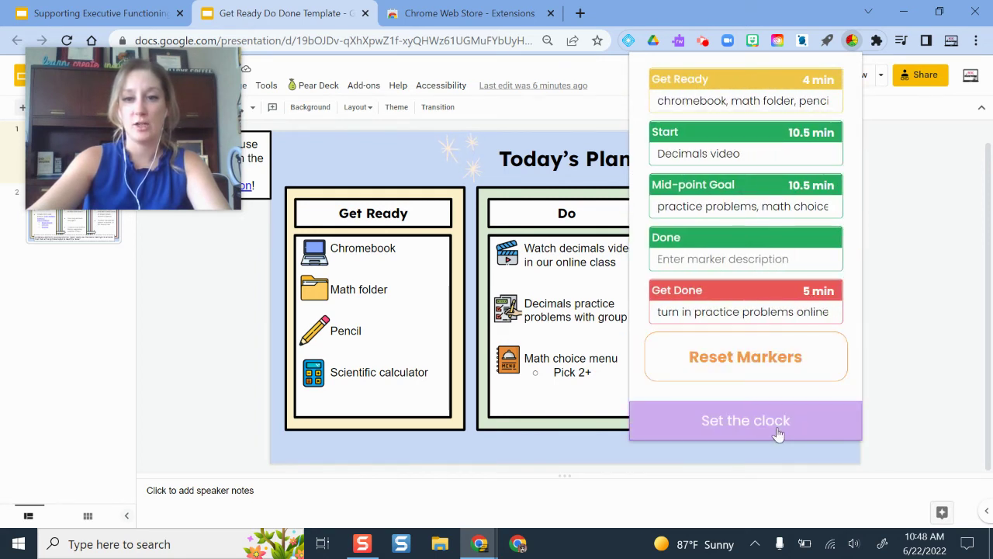
pyautogui.click(729, 419)
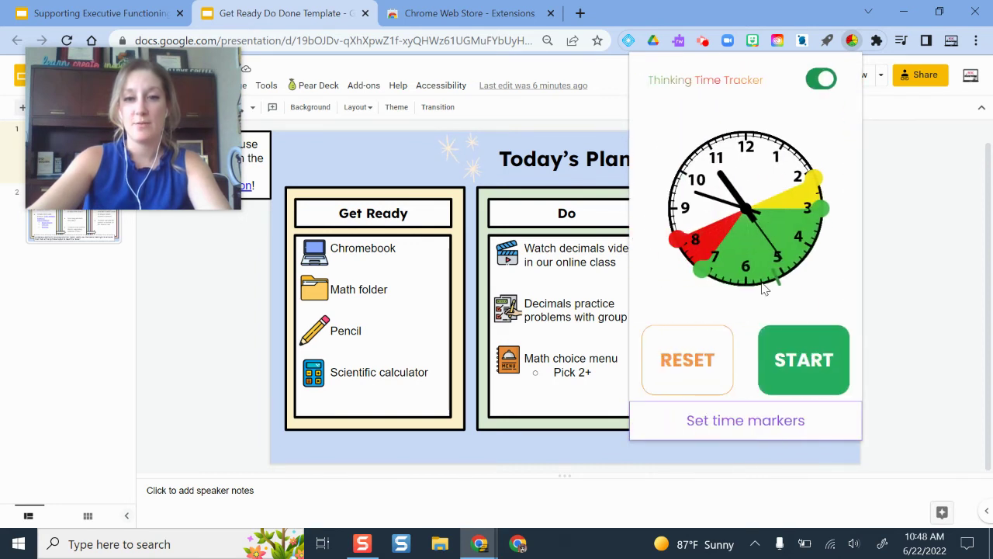
# Start the timer, toggle the tracker off and on, and reopen it to see the running clock.
pyautogui.click(820, 370)
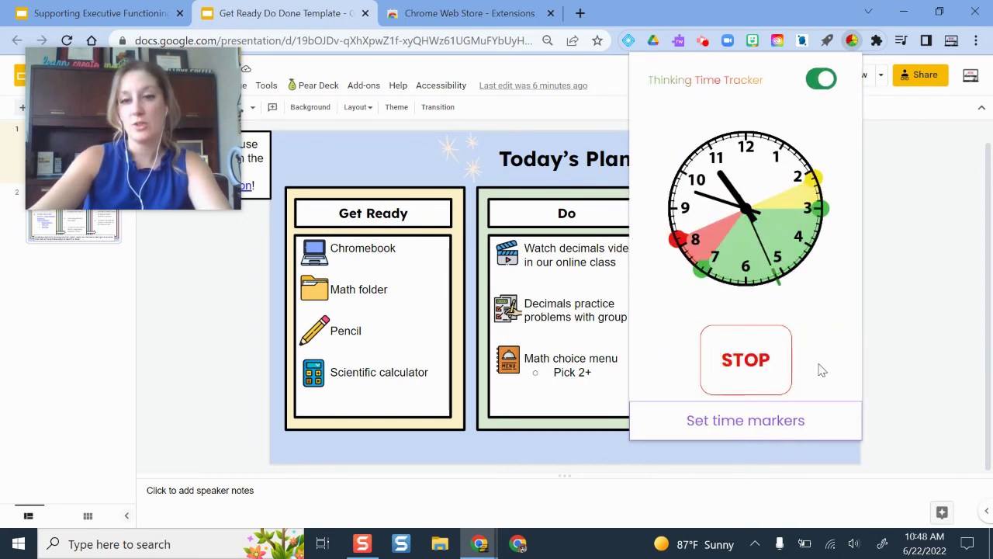
pyautogui.click(927, 356)
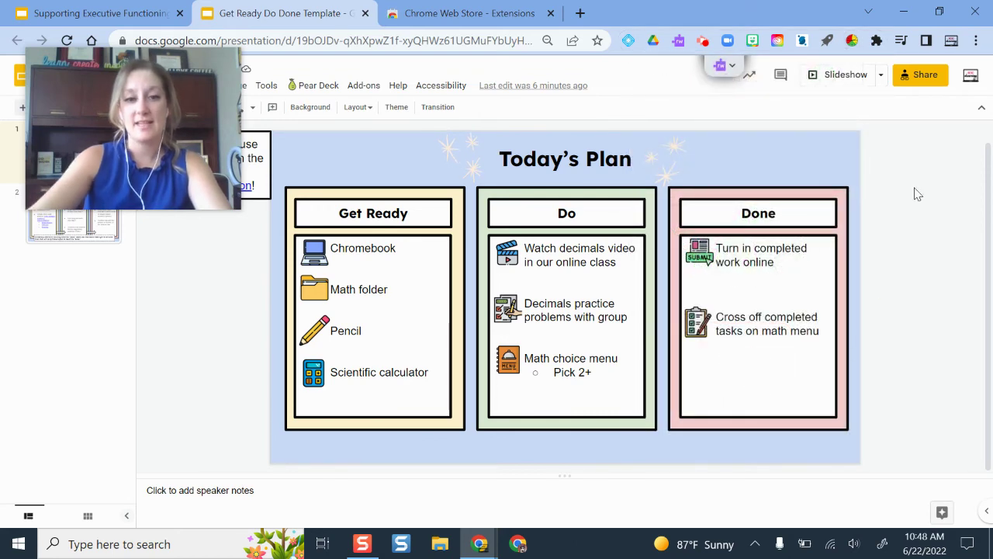
pyautogui.click(853, 41)
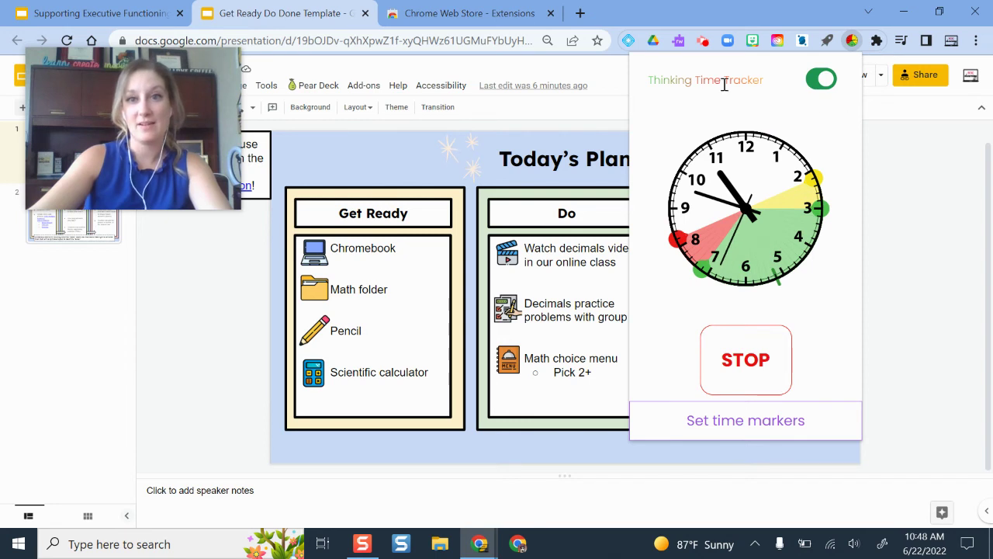
pyautogui.click(821, 80)
pyautogui.click(821, 82)
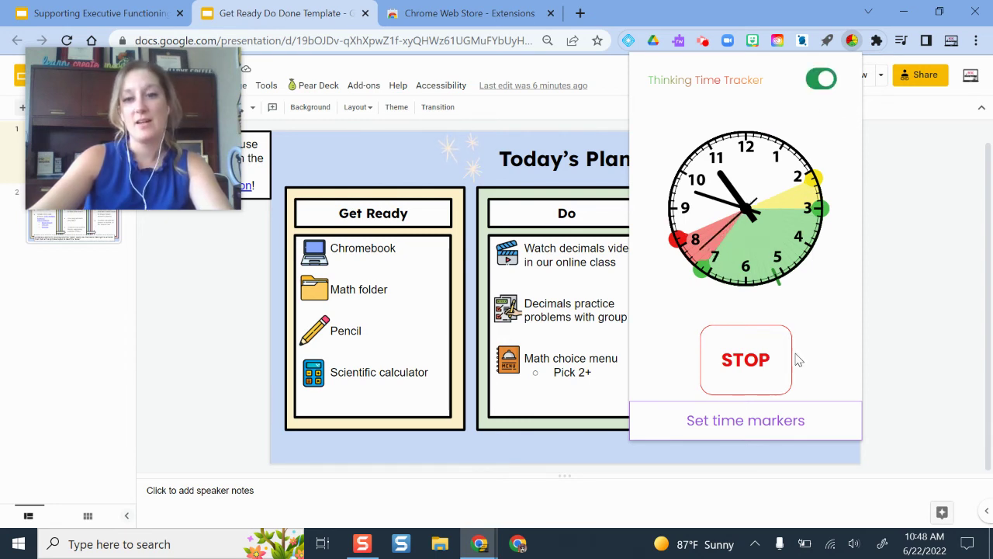
pyautogui.click(949, 241)
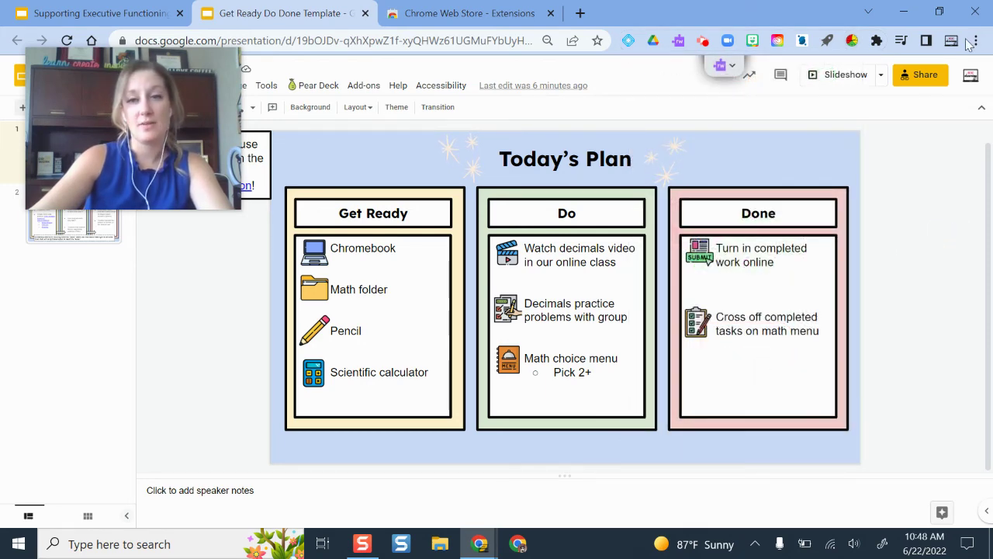
pyautogui.click(852, 40)
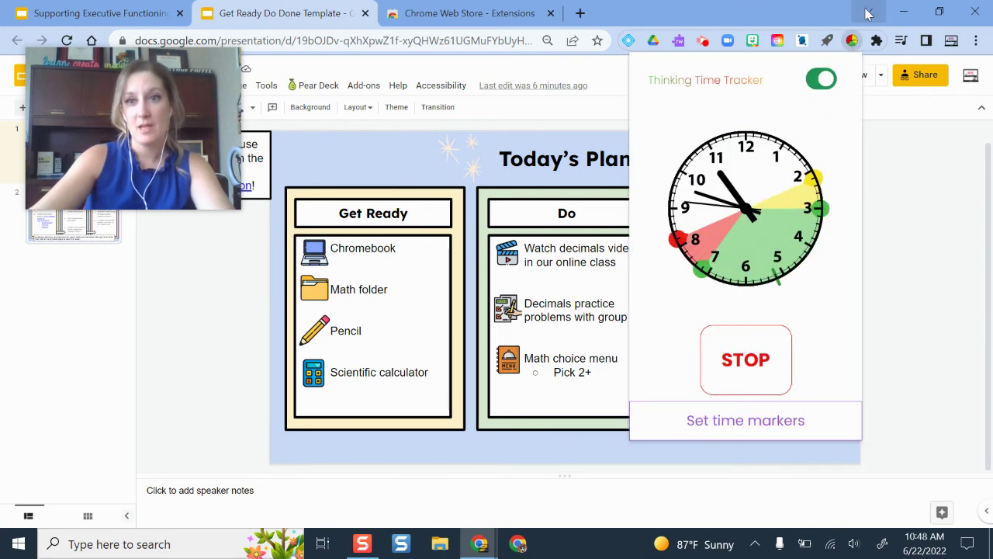
# Open Thinking Time Tracker's Web Store listing from its icon menu, then return to the Get Ready Do Done slides.
pyautogui.rightClick(853, 42)
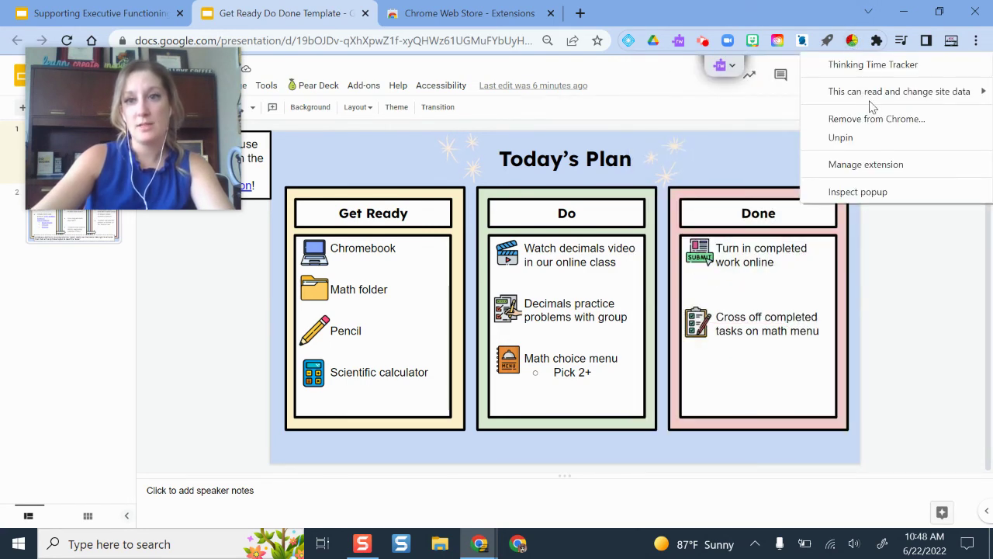
pyautogui.press('Escape')
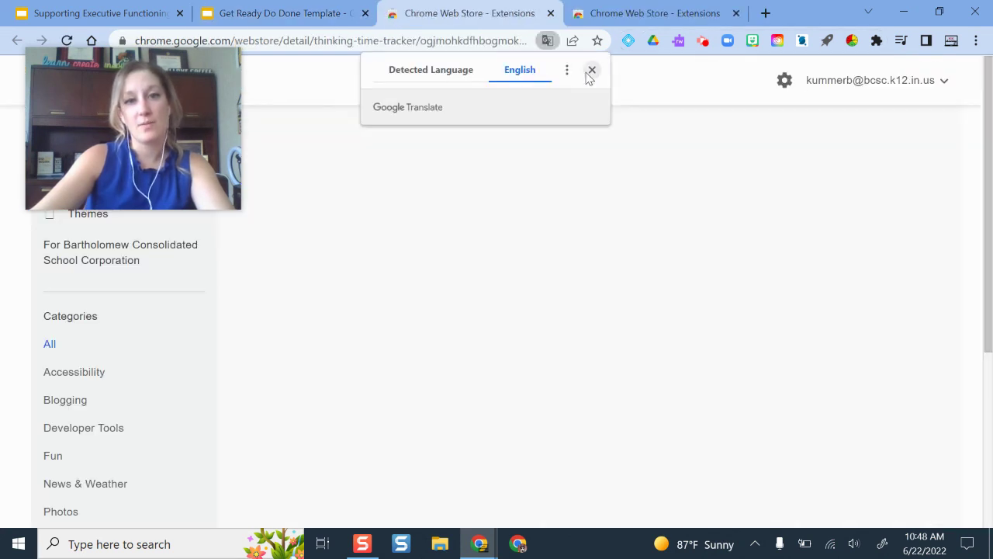
pyautogui.click(592, 70)
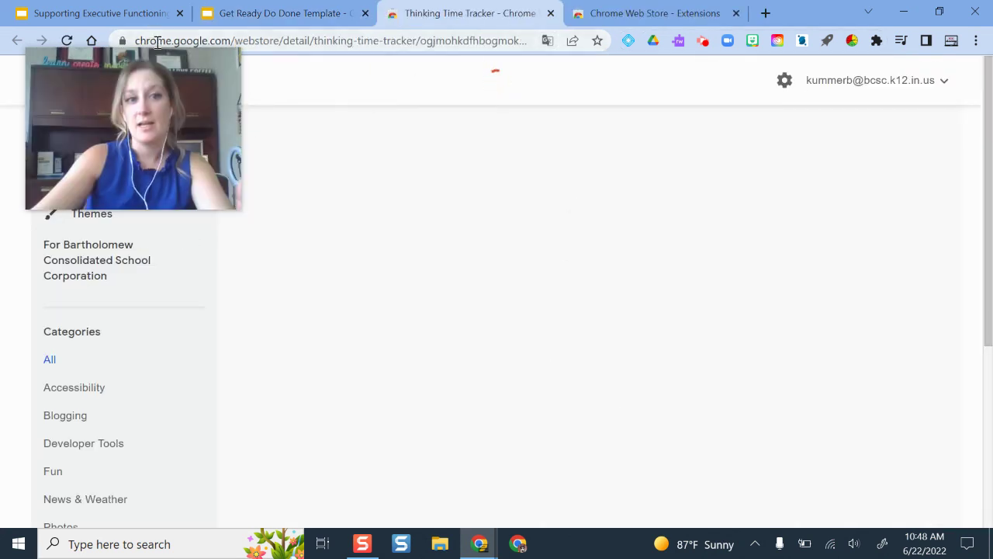
pyautogui.moveTo(198, 88); pyautogui.dragTo(946, 113)
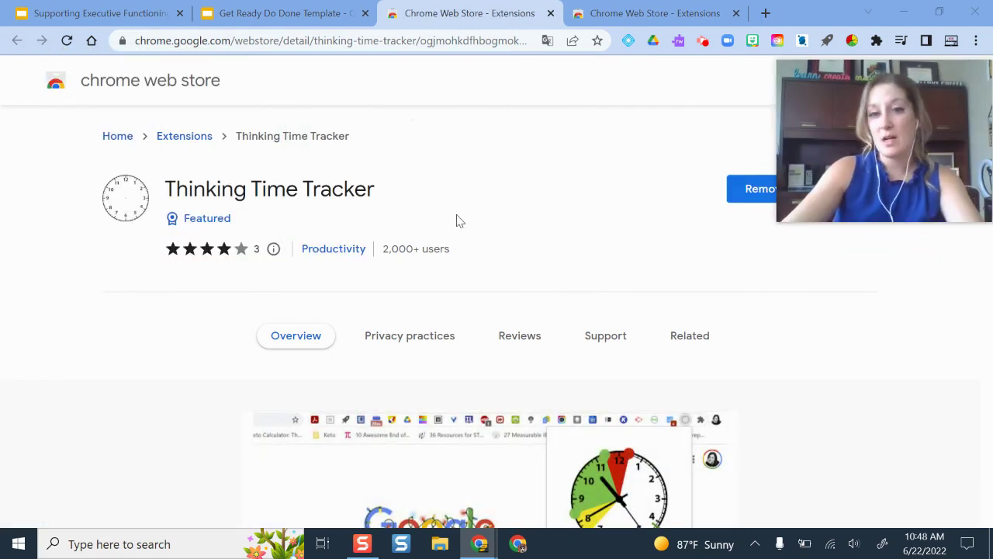
pyautogui.scroll(-1, 537, 256)
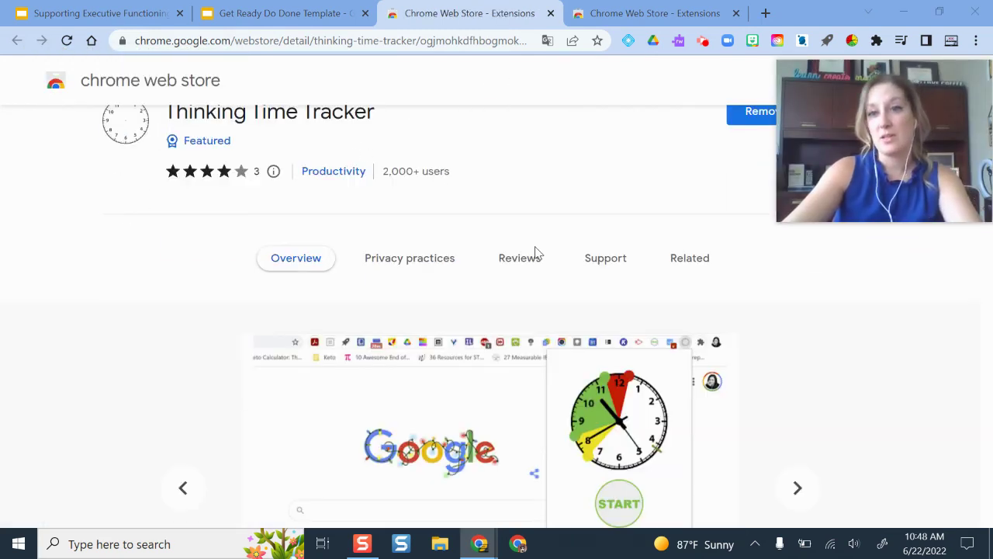
pyautogui.click(246, 12)
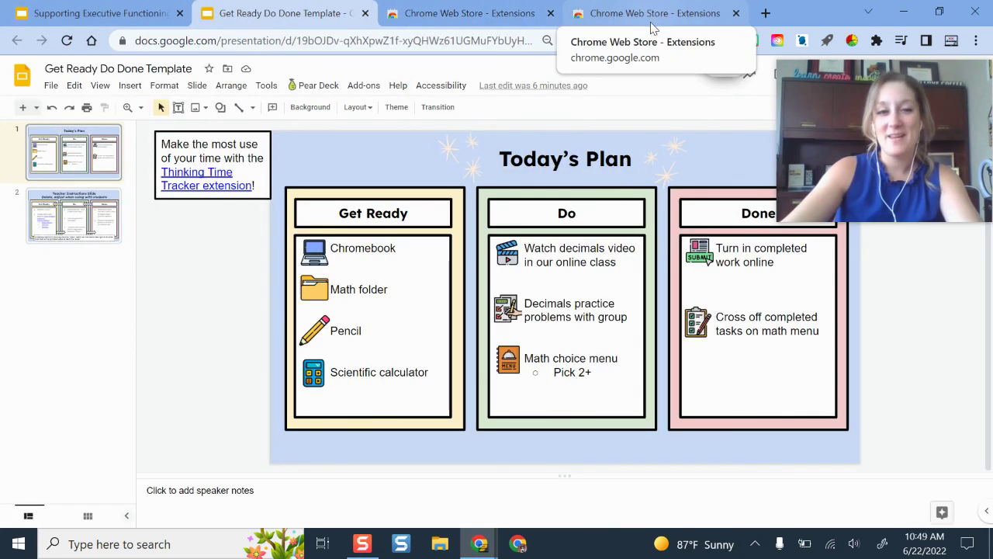
# On the Web Store tab, confirm the running clock and described markers, then stop the timer.
pyautogui.click(696, 12)
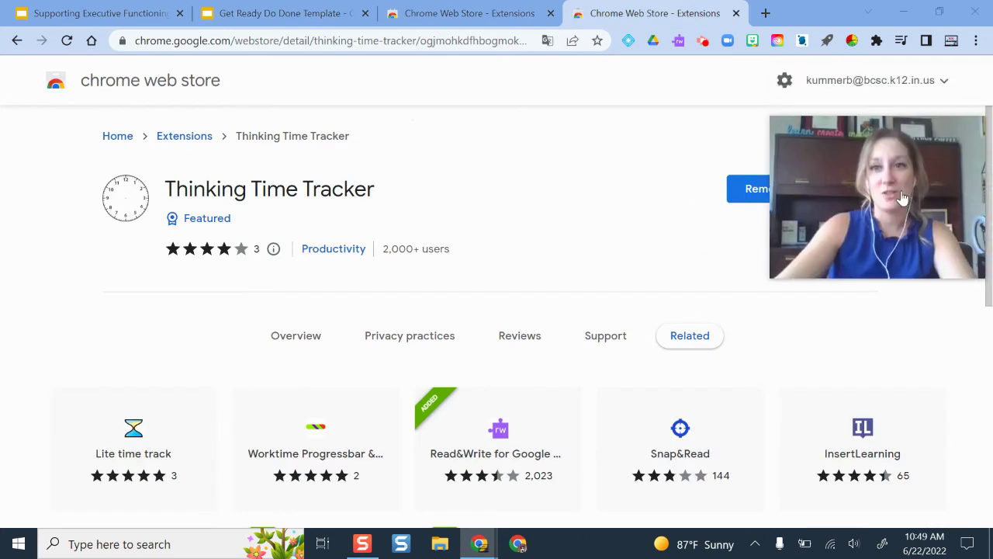
pyautogui.moveTo(820, 206)
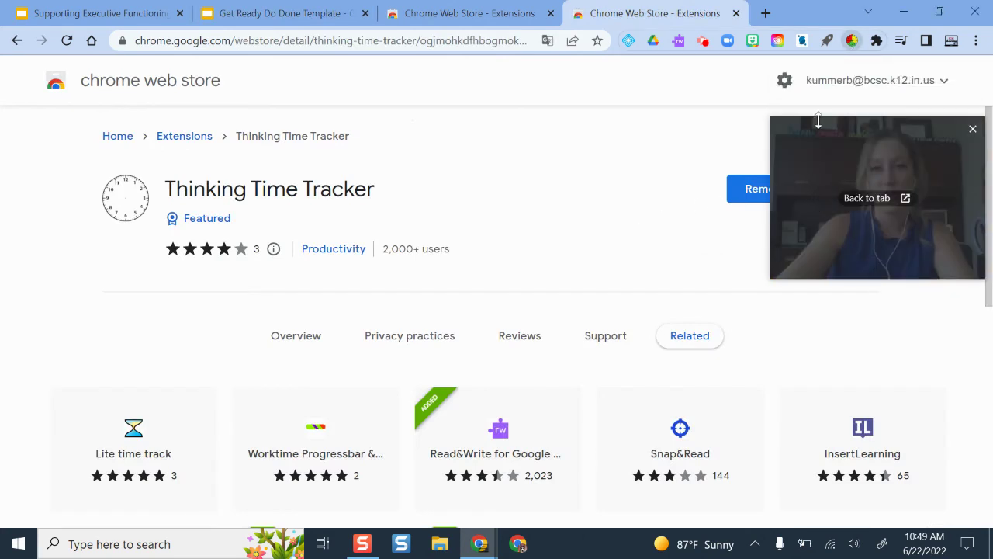
pyautogui.moveTo(885, 173); pyautogui.dragTo(203, 102)
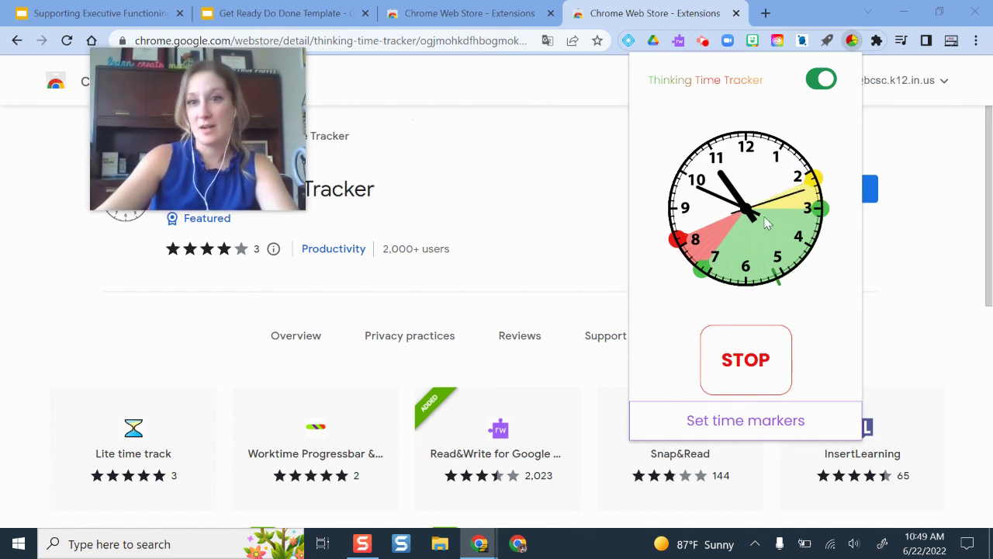
pyautogui.click(796, 421)
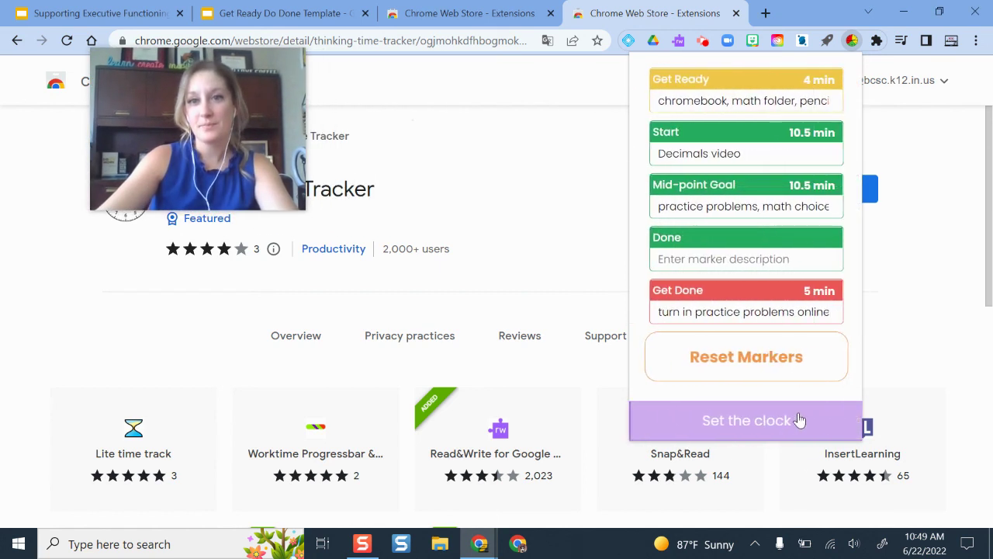
pyautogui.click(751, 422)
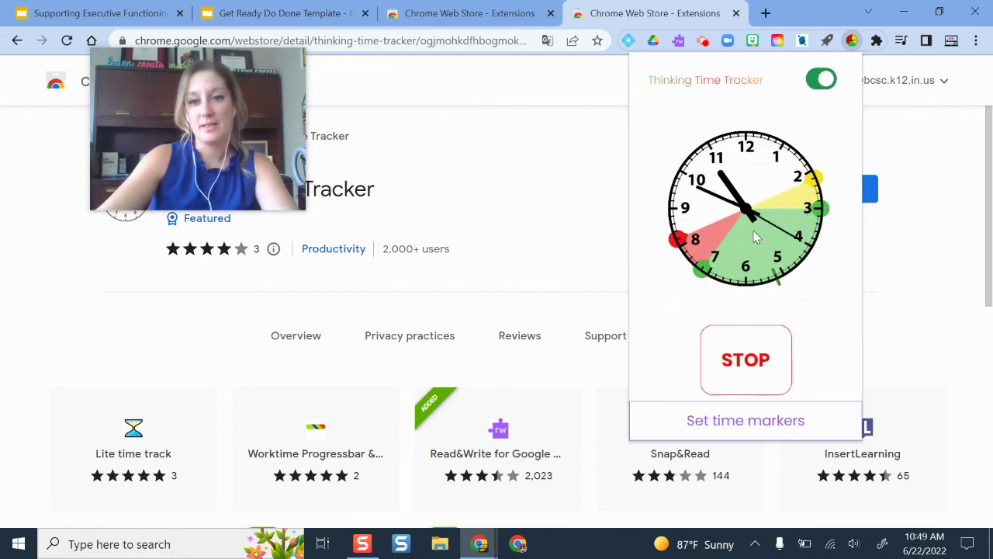
pyautogui.click(761, 377)
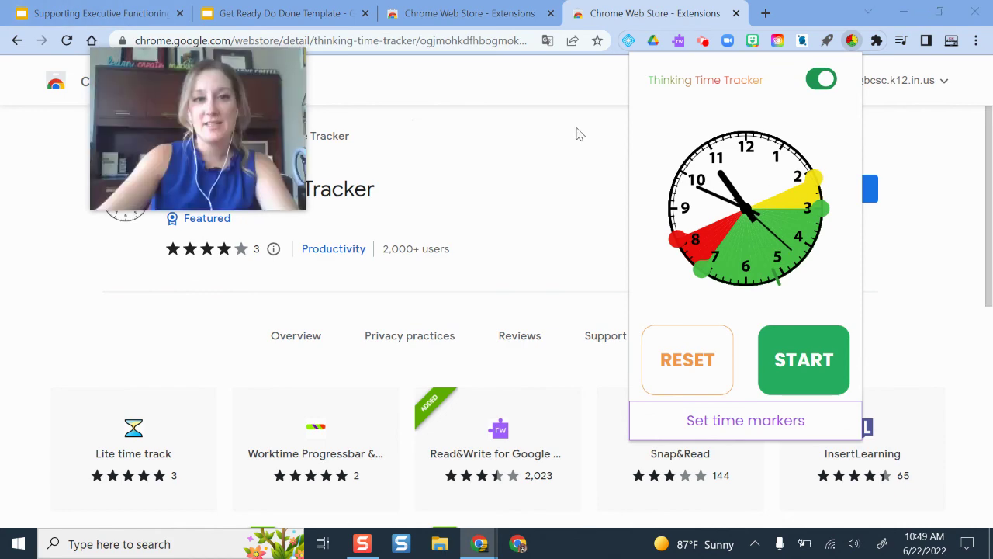
pyautogui.moveTo(259, 144); pyautogui.dragTo(936, 150)
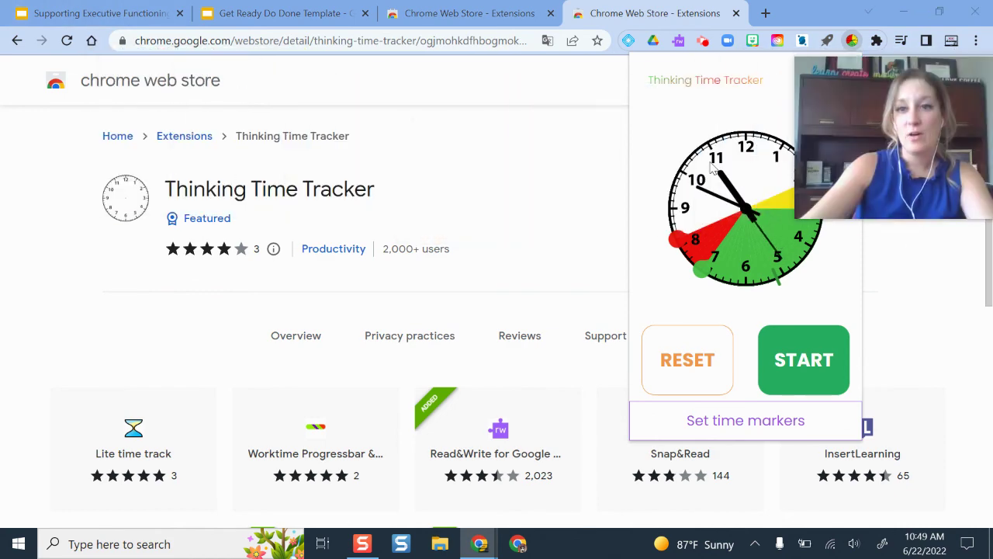